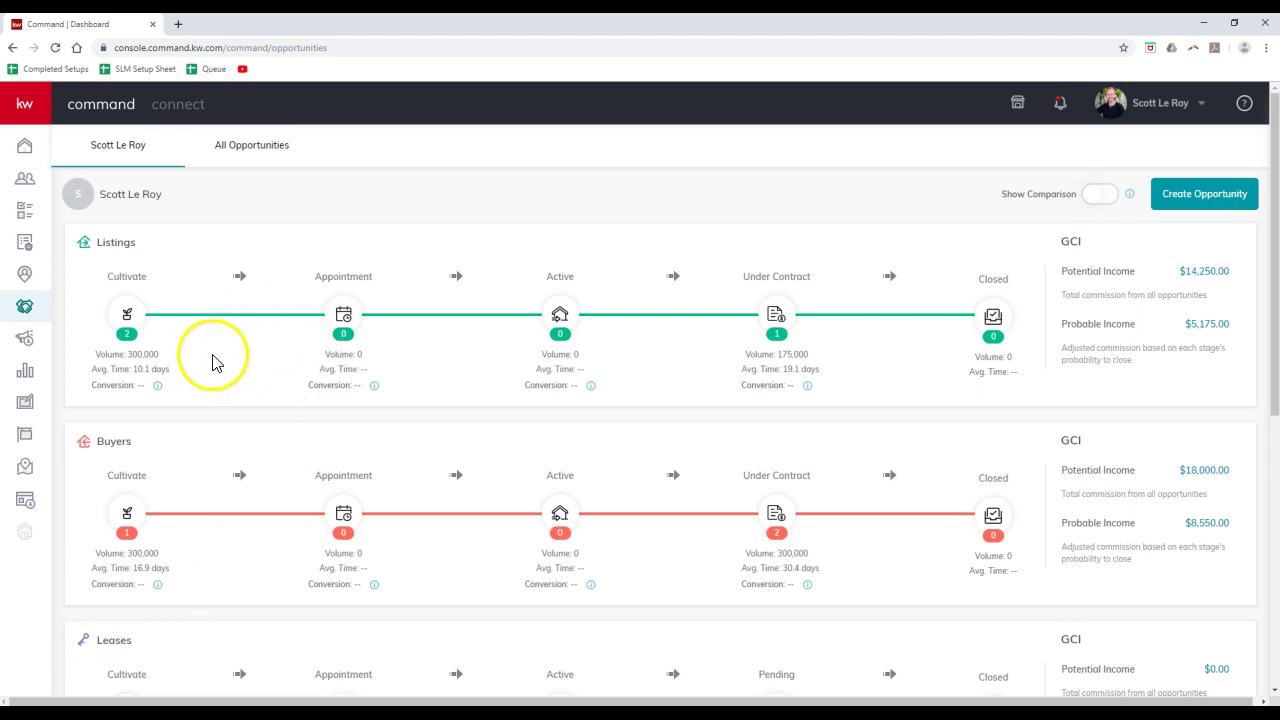
- From the Buyers pipeline's Cultivate stage, open the buyer opportunity's Documents and its linked DocuSign Rooms transaction
{"action": "left_click", "coordinate": [127, 514]}
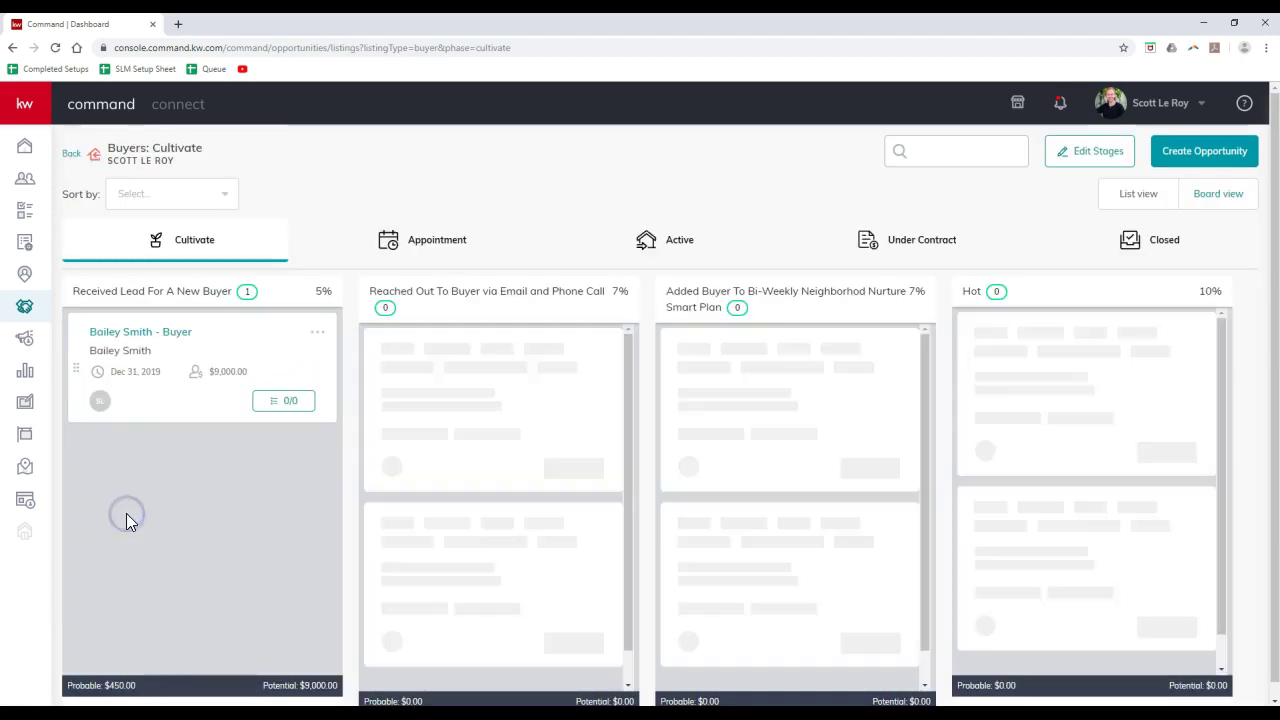
{"action": "left_click", "coordinate": [151, 340]}
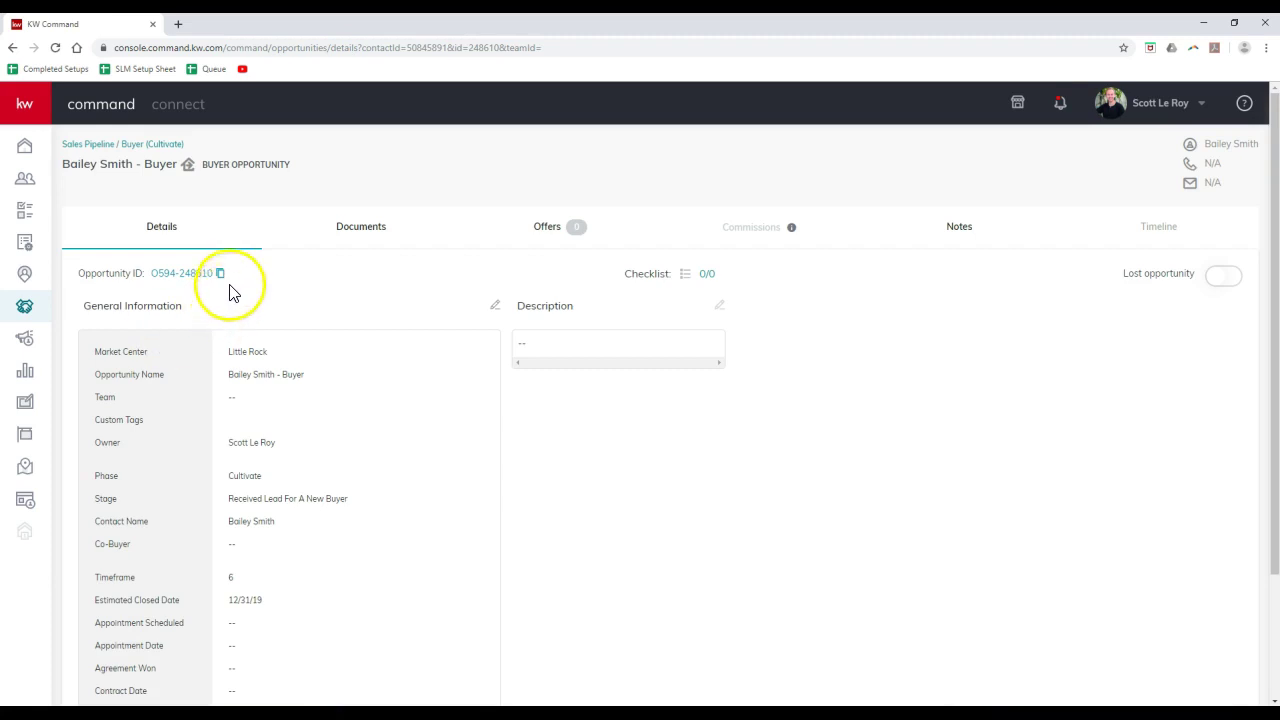
{"action": "left_click", "coordinate": [370, 224]}
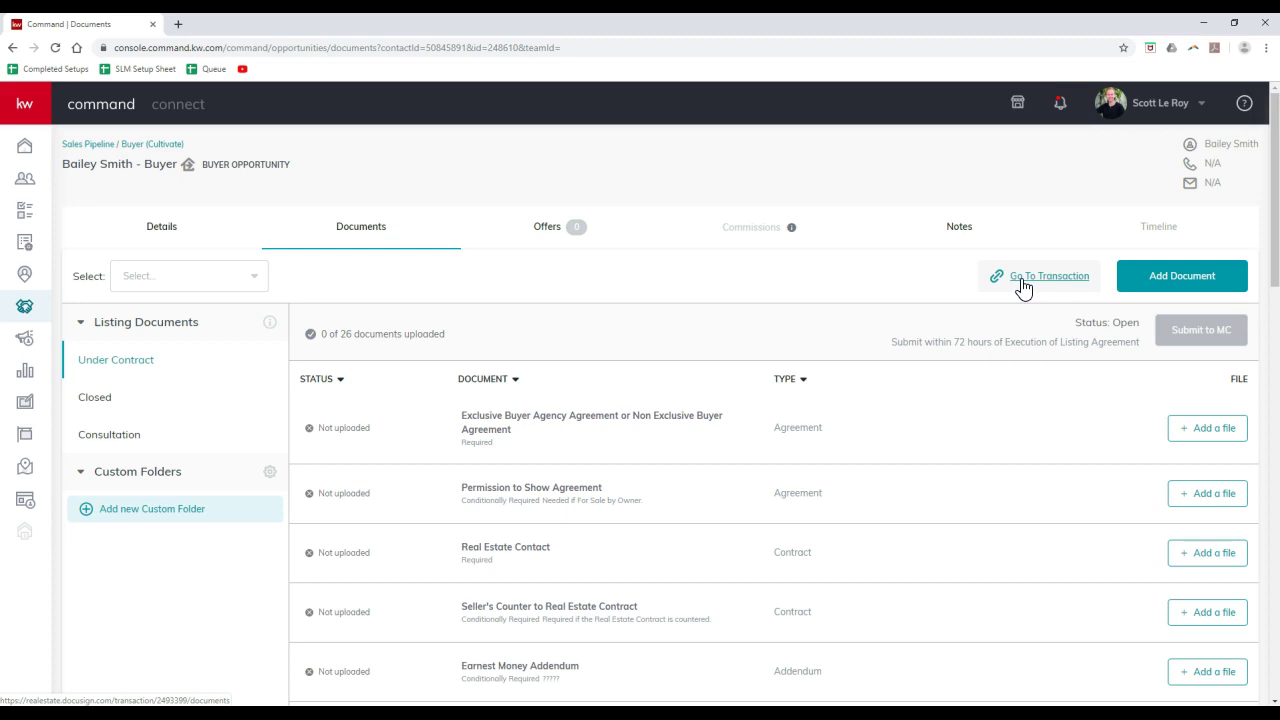
{"action": "left_click", "coordinate": [1022, 284]}
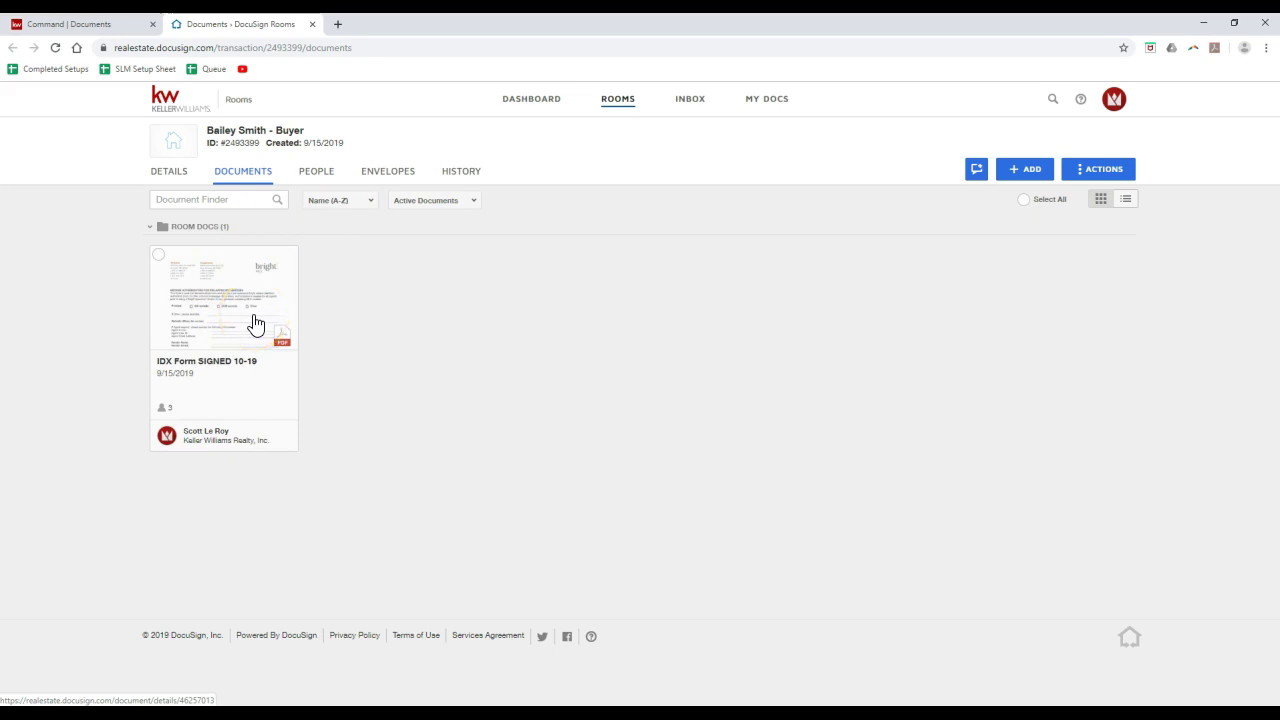
- Show the room's People list and start a new room invitation
{"action": "left_click", "coordinate": [316, 176]}
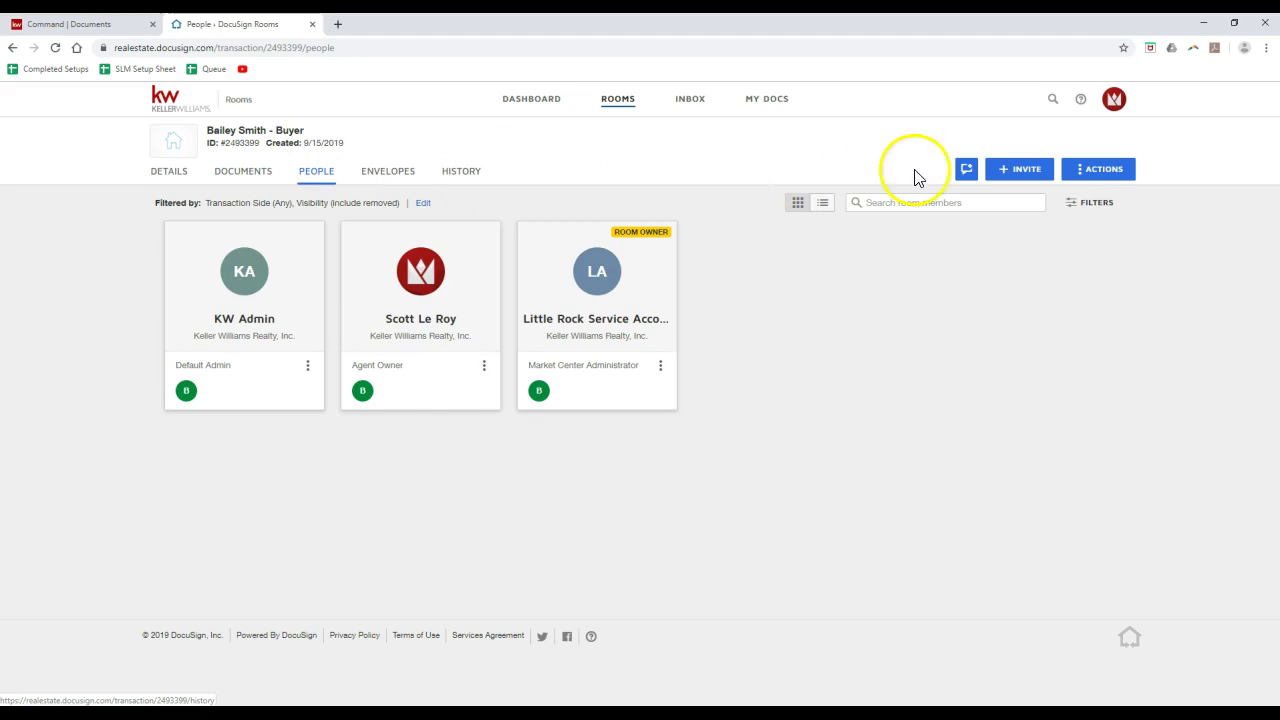
{"action": "left_click", "coordinate": [1022, 172]}
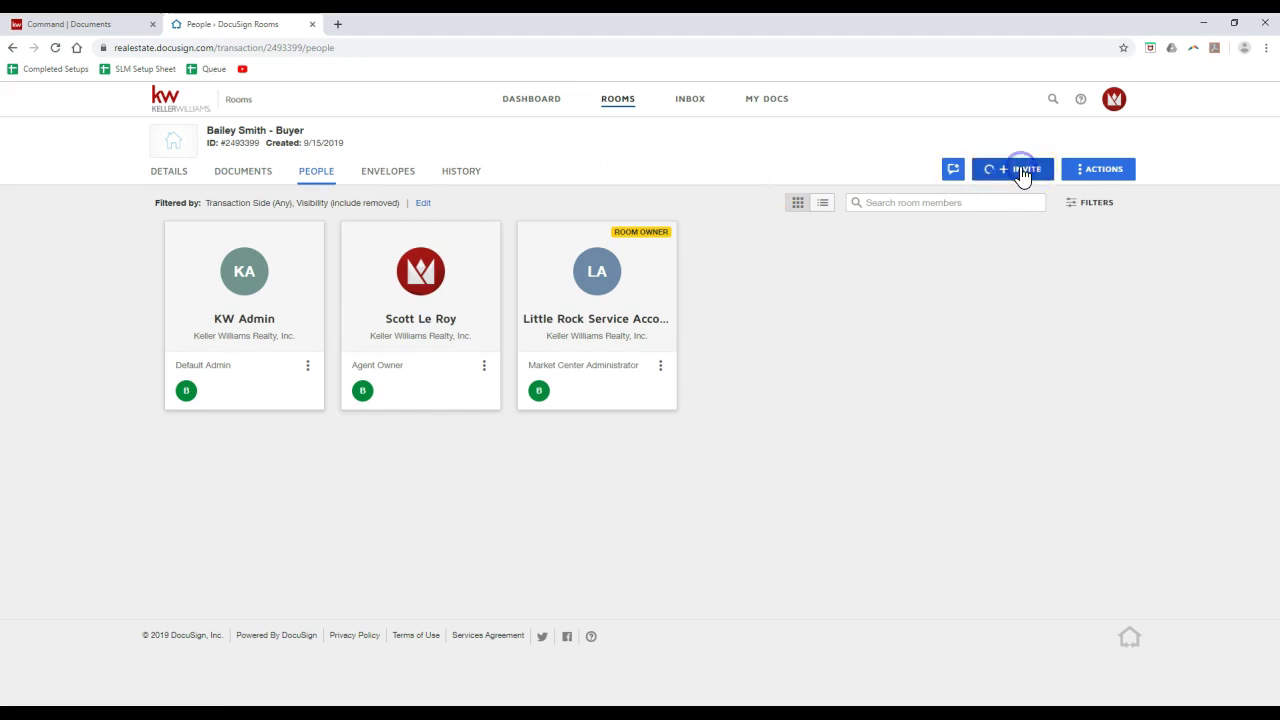
- Enter the invitee's e-mail, first and last name, and set Transaction side to List Side
{"action": "left_click", "coordinate": [686, 200]}
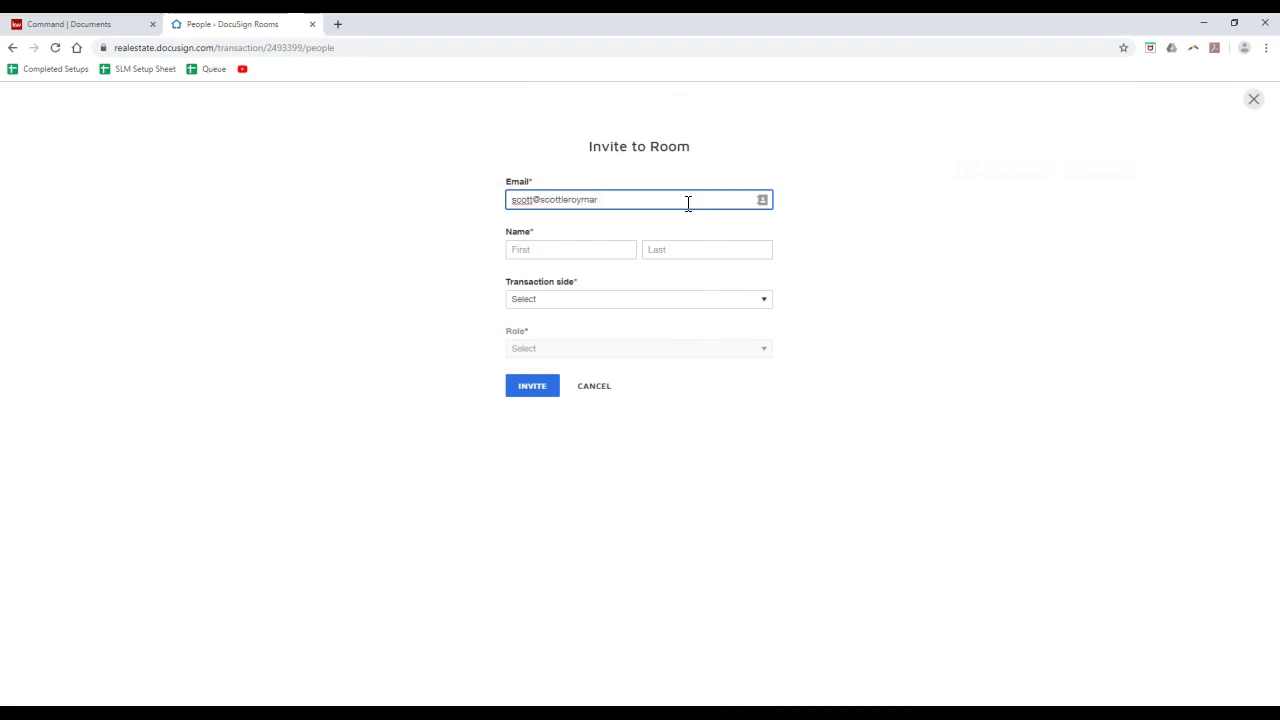
{"action": "key", "text": "Tab"}
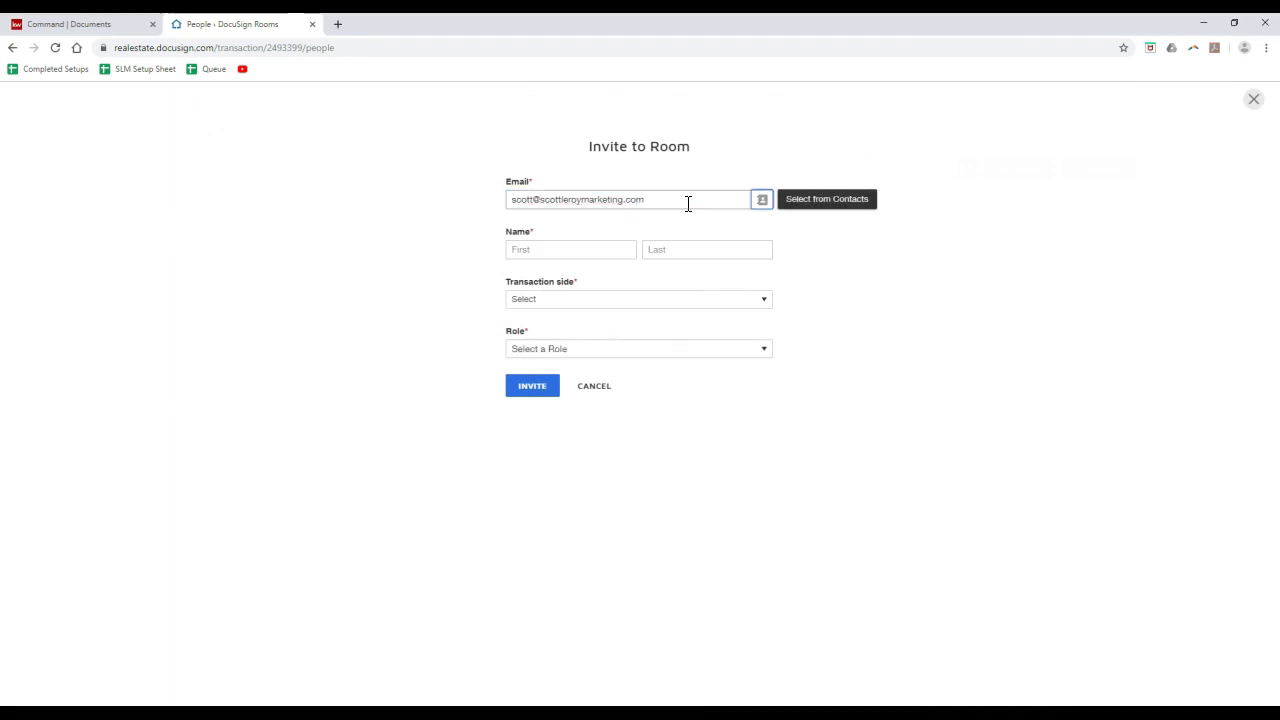
{"action": "left_click", "coordinate": [530, 255]}
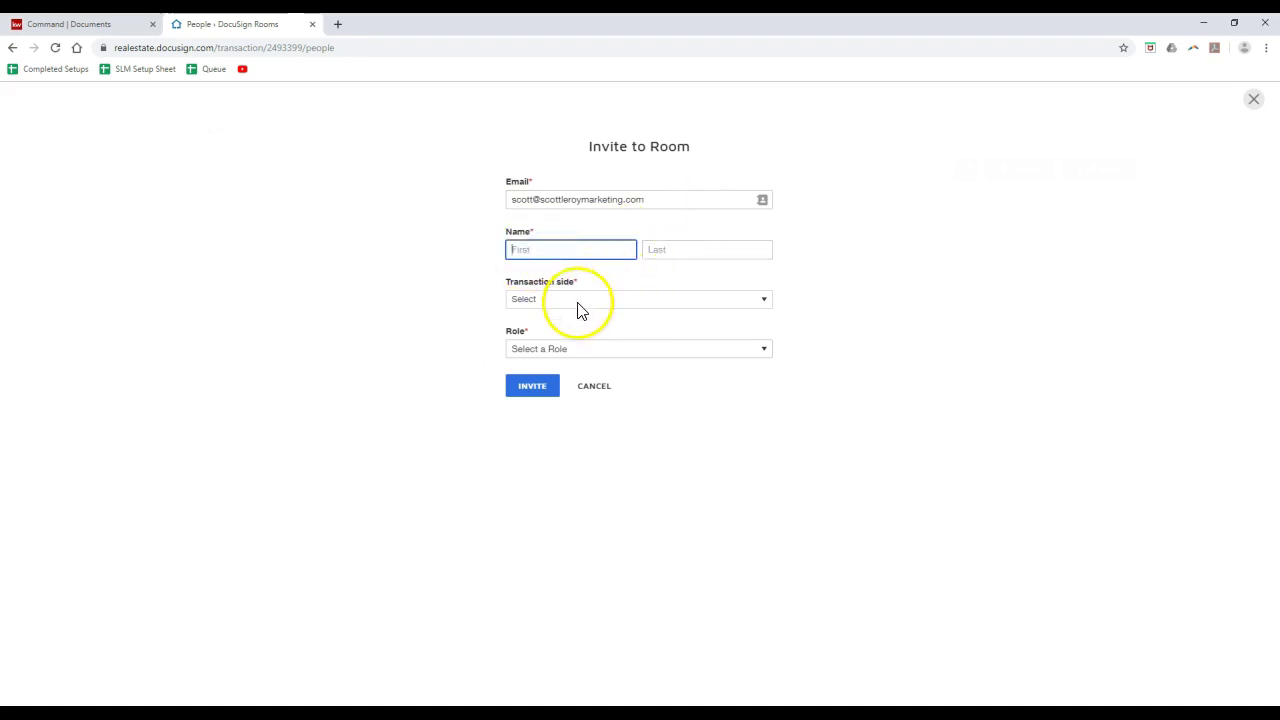
{"action": "key", "text": "Tab"}
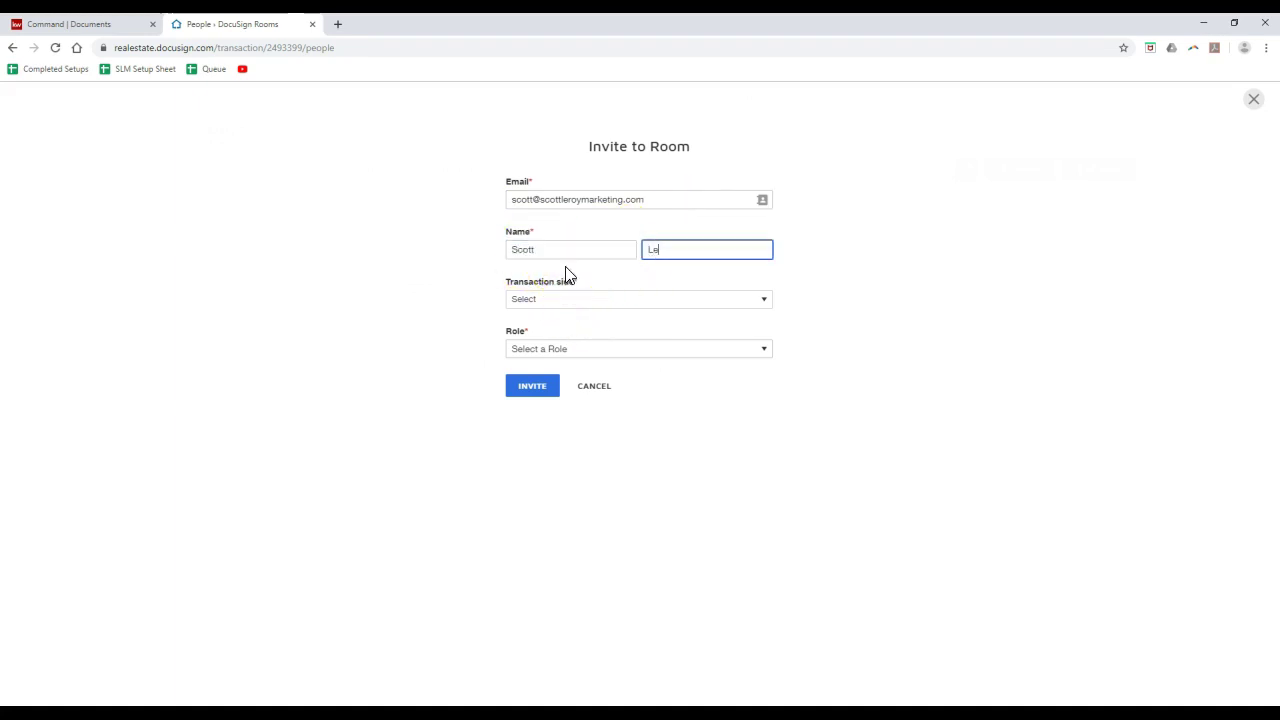
{"action": "key", "text": "Tab"}
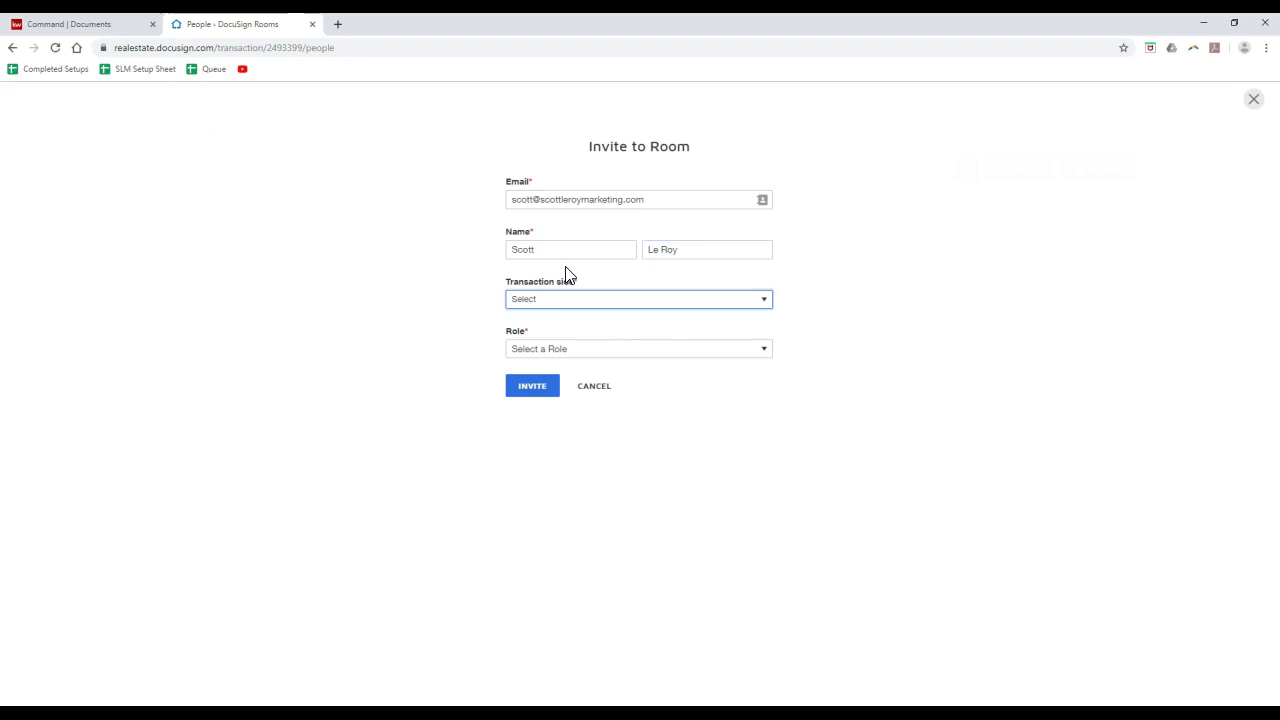
{"action": "left_click", "coordinate": [571, 298]}
{"action": "left_click", "coordinate": [551, 329]}
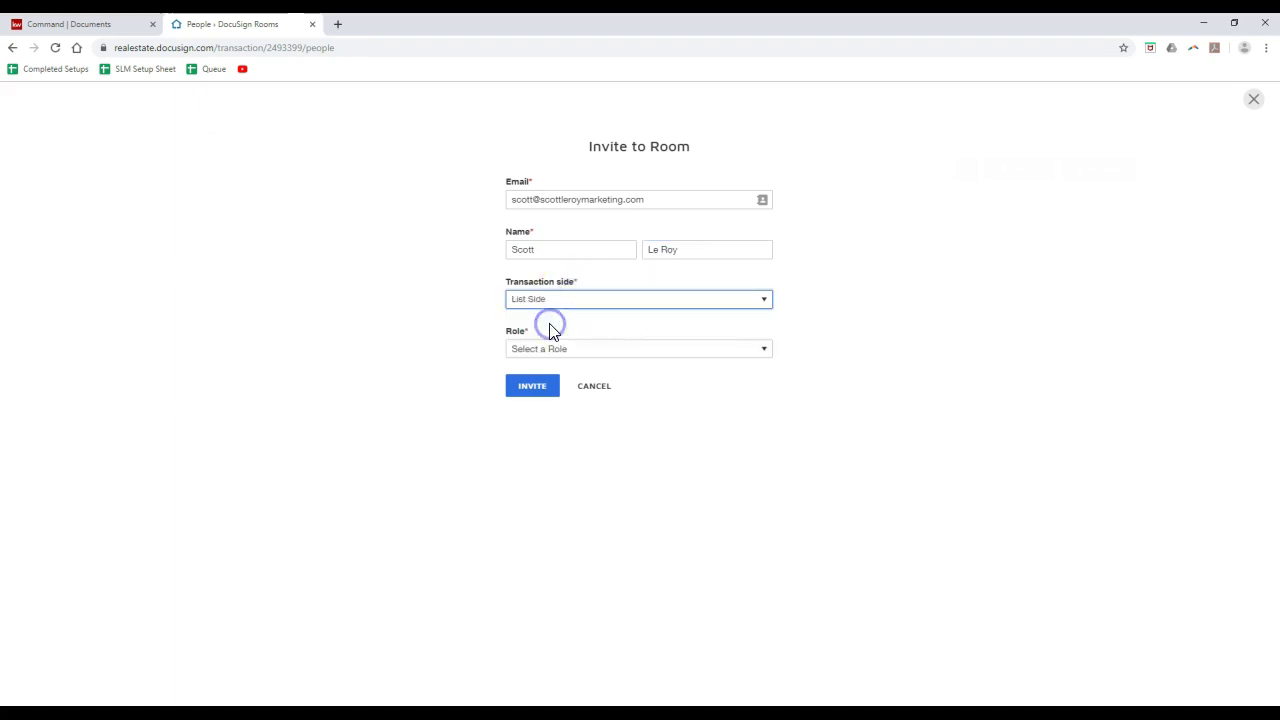
- Edit the e-mail, try choosing a role, then cancel the invitation after the external-roles warning
{"action": "left_click", "coordinate": [549, 349]}
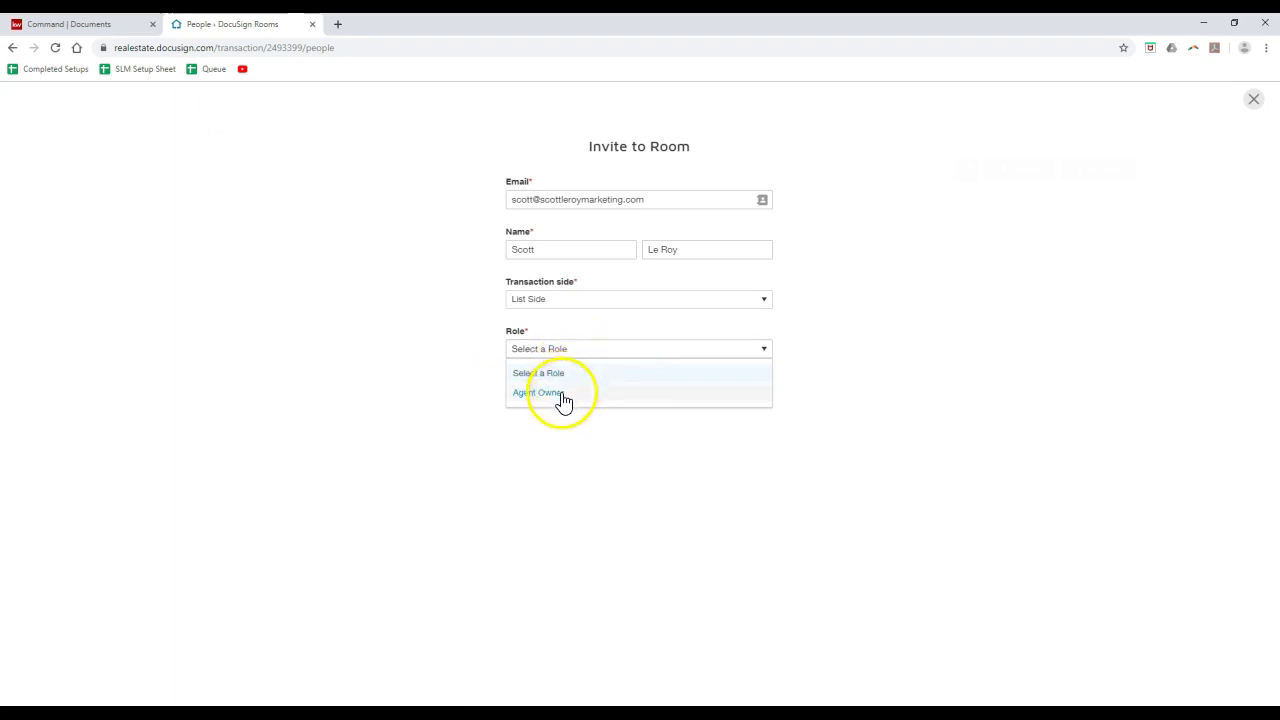
{"action": "left_click", "coordinate": [465, 330]}
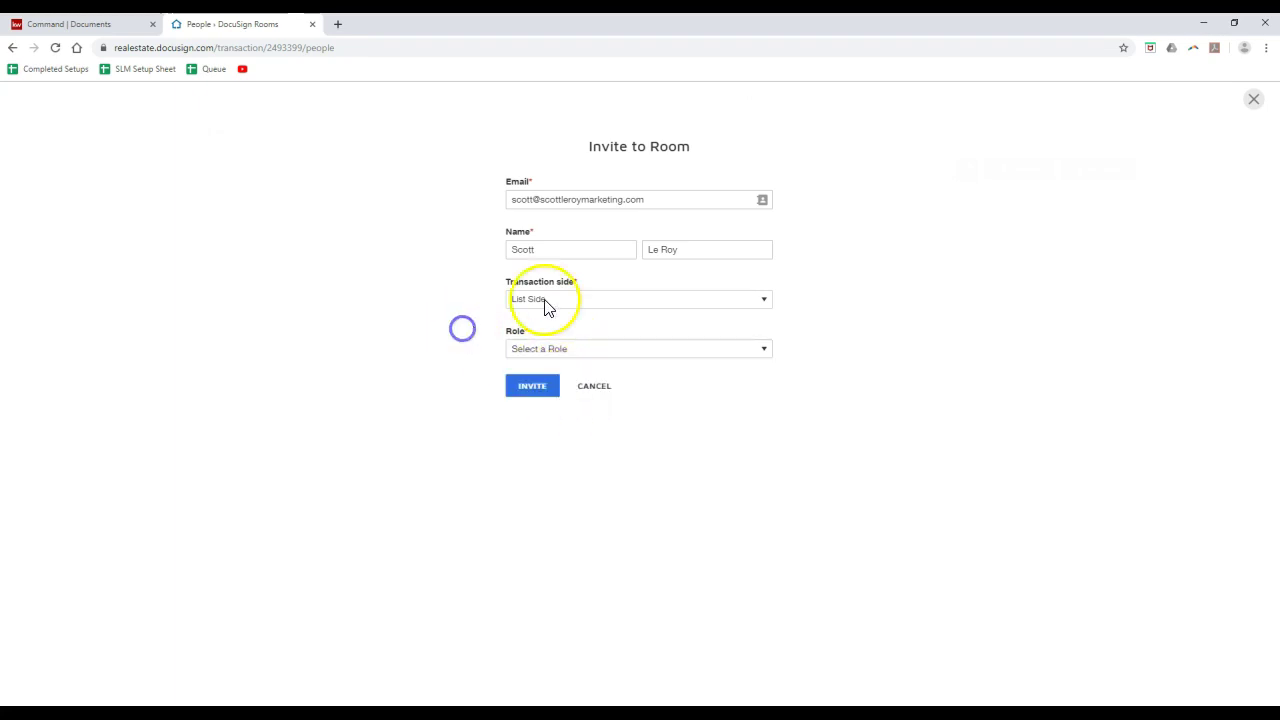
{"action": "left_click", "coordinate": [535, 200]}
{"action": "double_click", "coordinate": [535, 200]}
{"action": "type", "text": "bailey"}
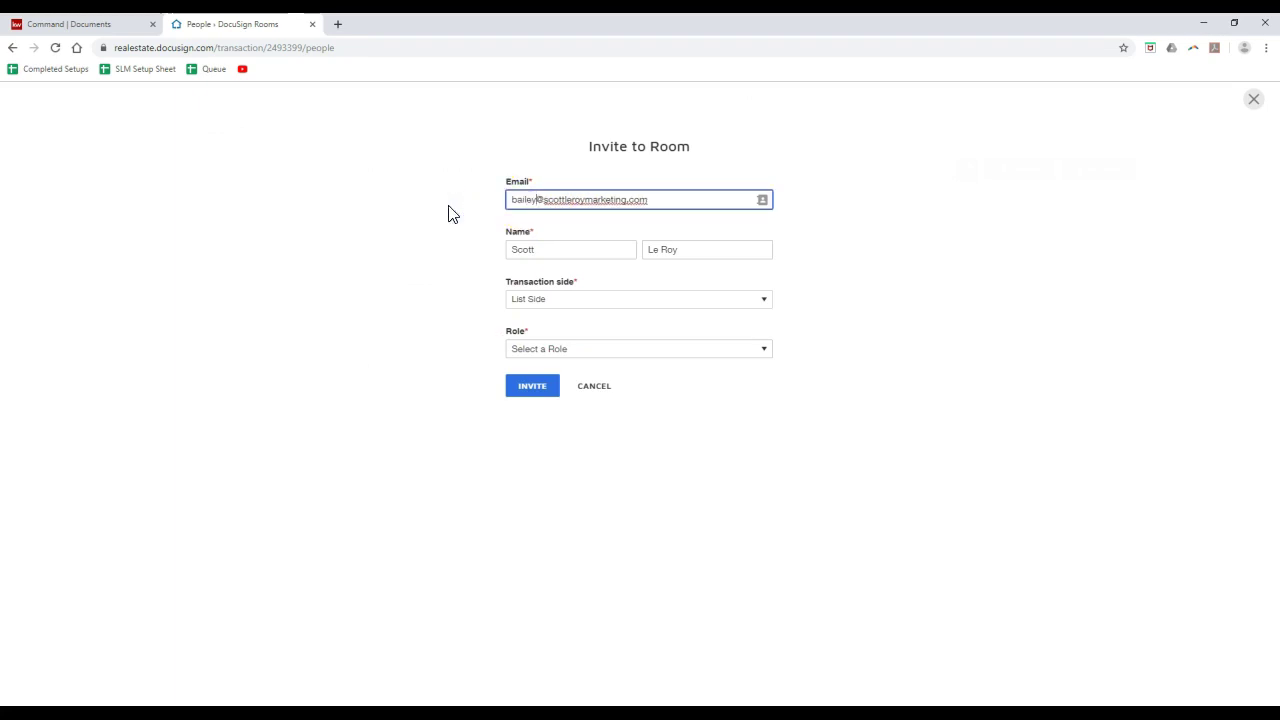
{"action": "left_click", "coordinate": [436, 275]}
{"action": "left_click", "coordinate": [557, 338]}
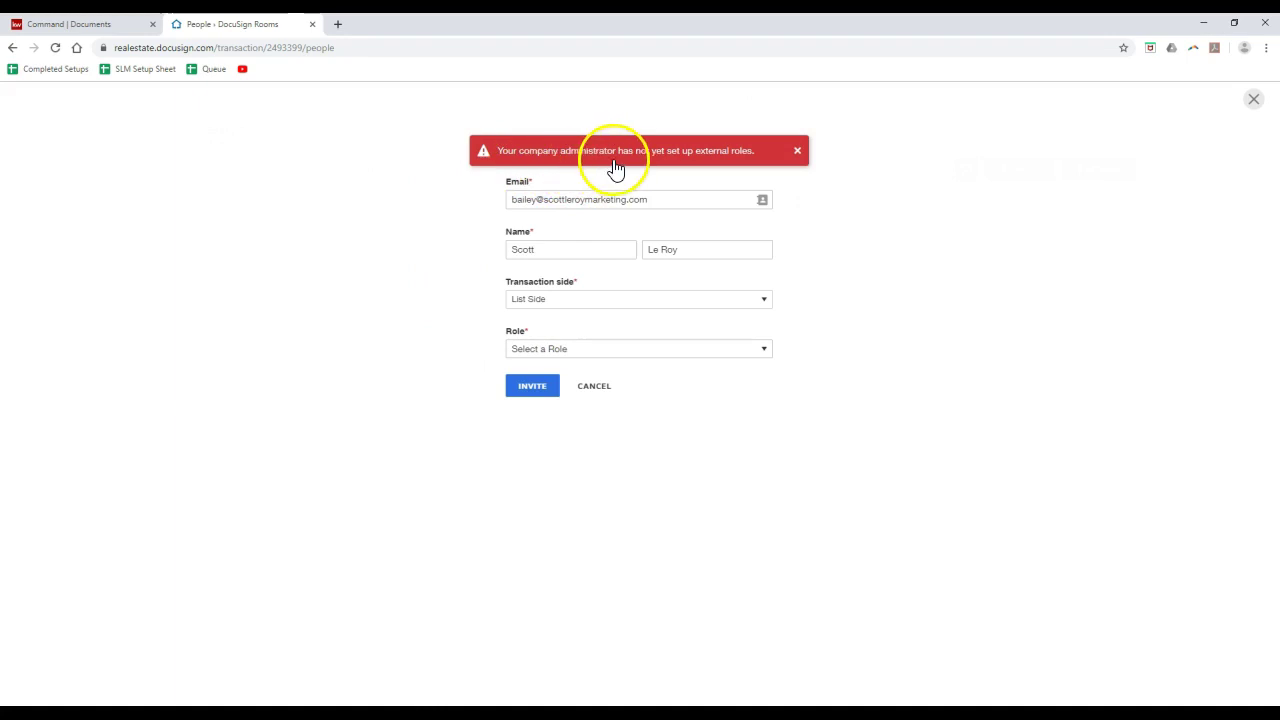
{"action": "left_click", "coordinate": [629, 348]}
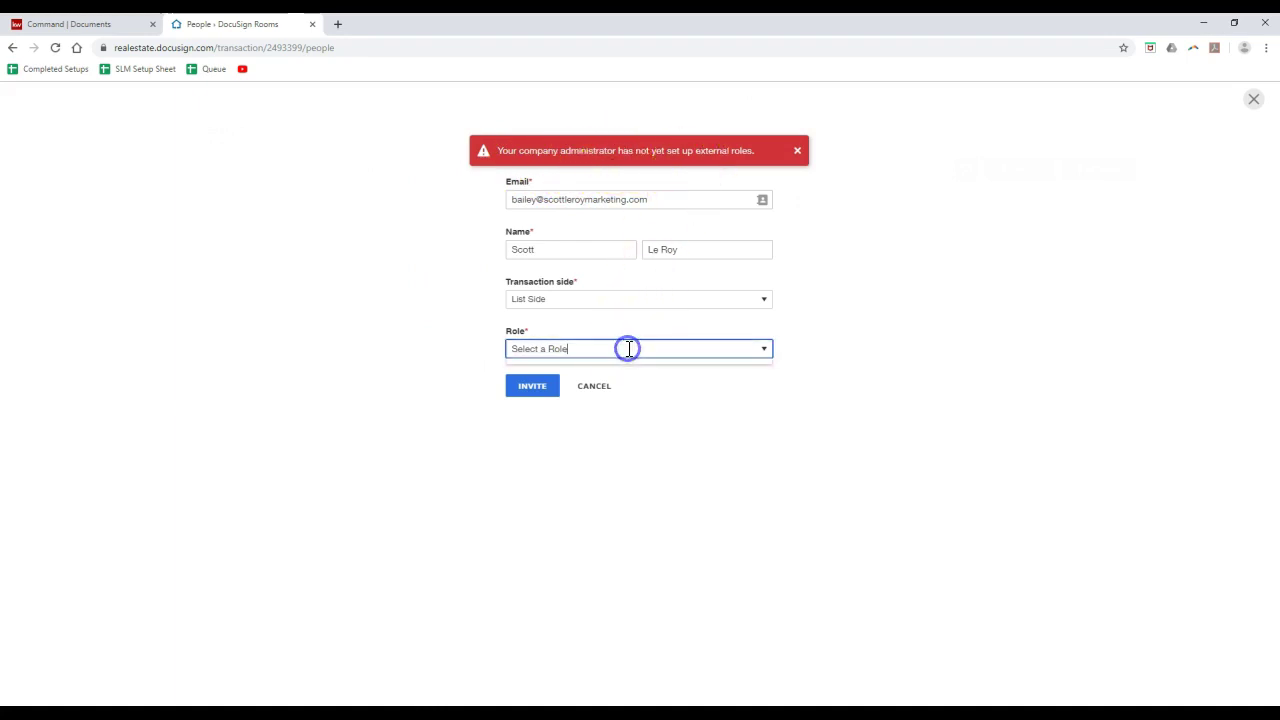
{"action": "left_click", "coordinate": [600, 390]}
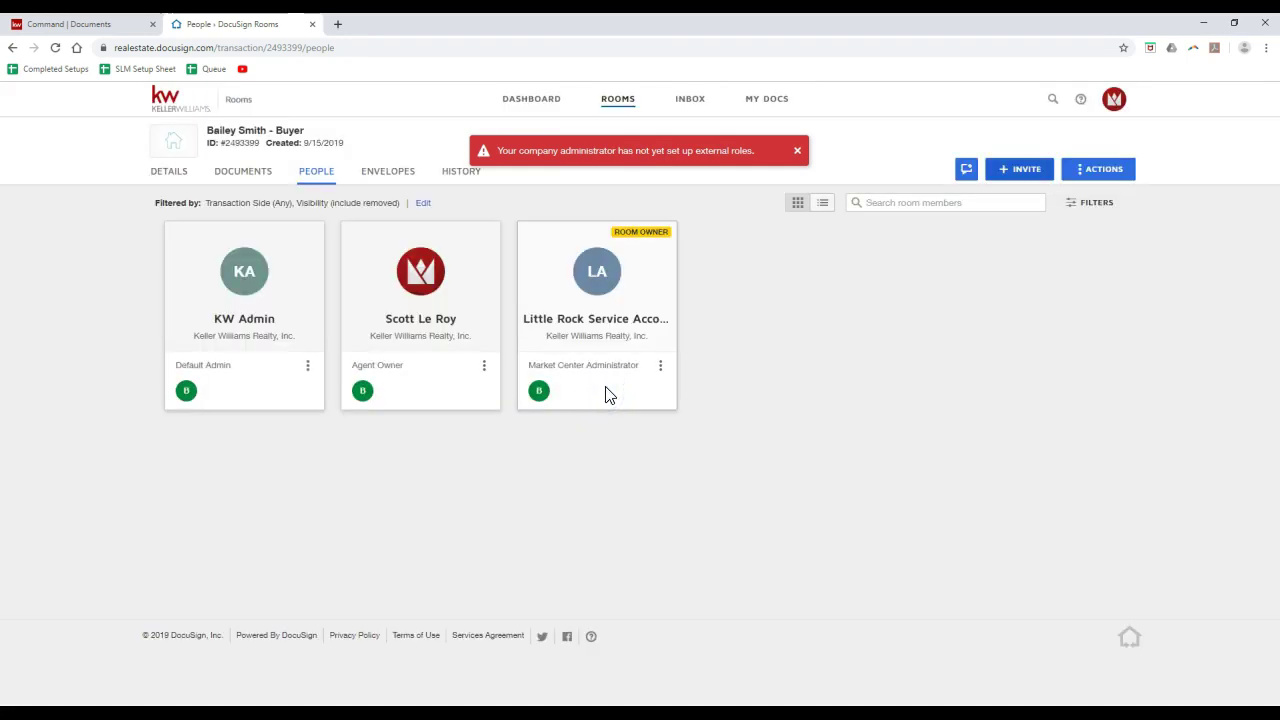
- Start a new envelope from the room's Envelopes and add IDX Form SIGNED 10-19 from Room Docs
{"action": "left_click", "coordinate": [400, 185]}
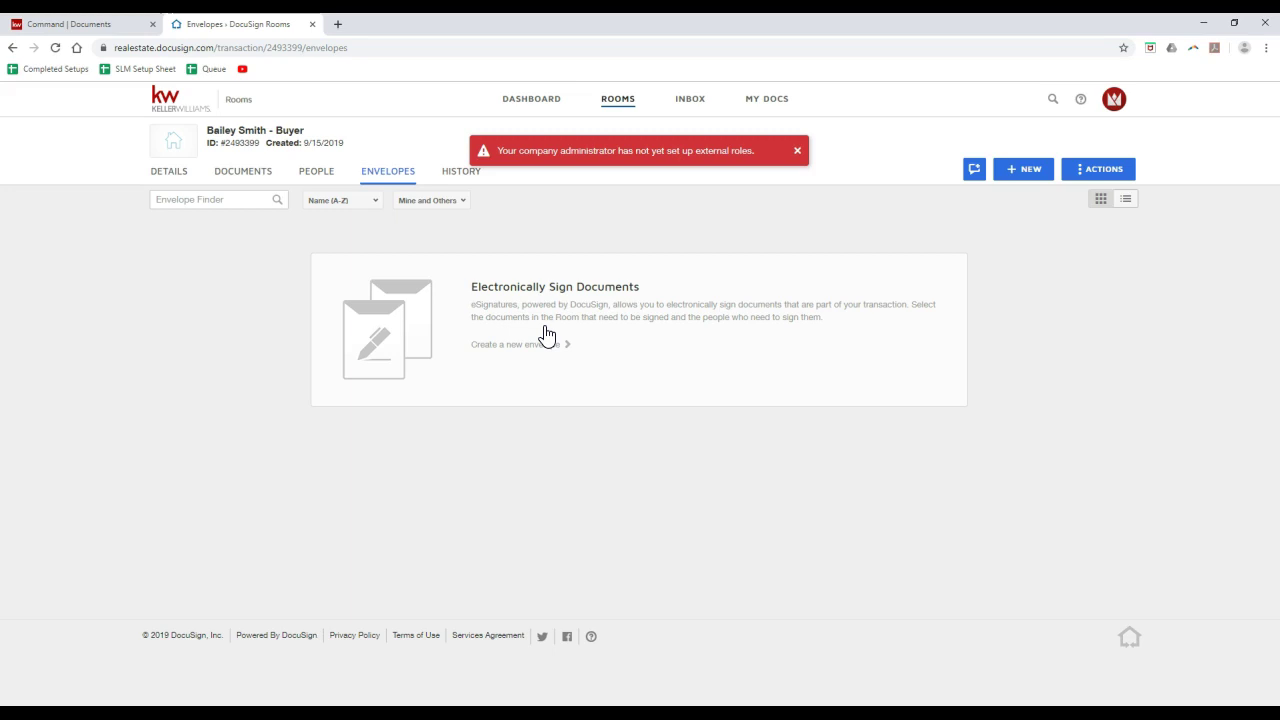
{"action": "left_click", "coordinate": [543, 335]}
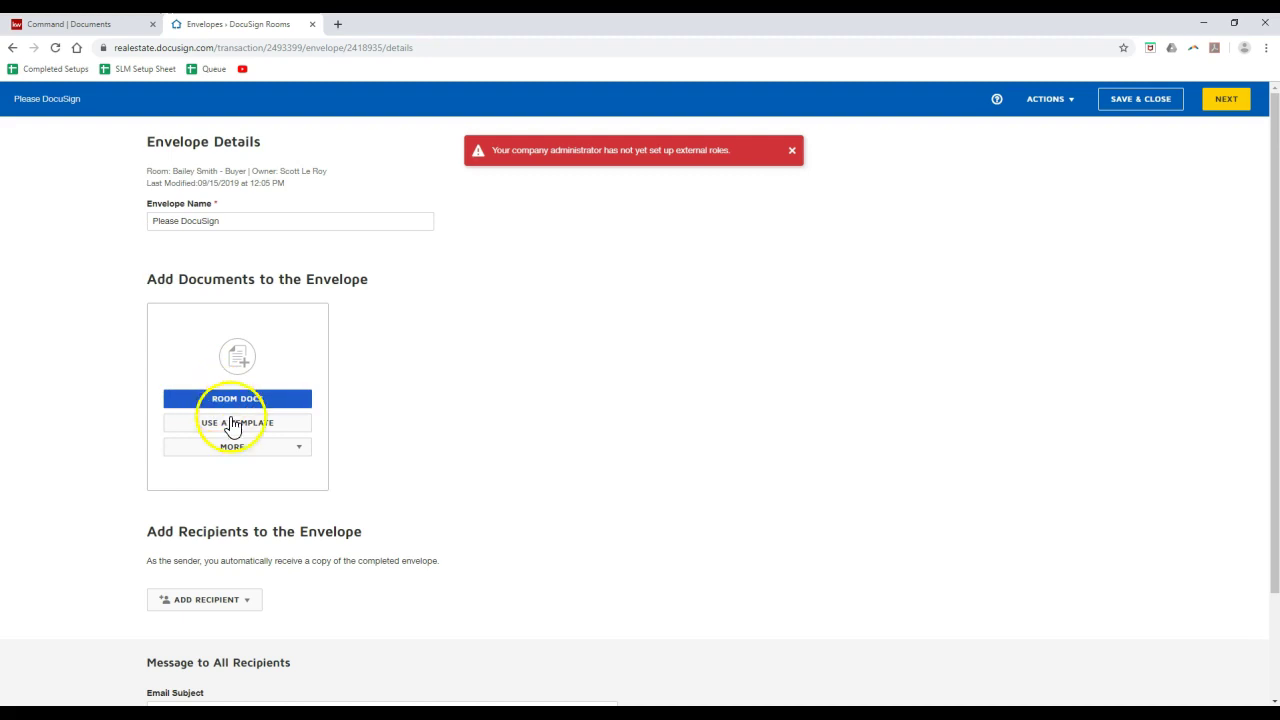
{"action": "left_click", "coordinate": [240, 449]}
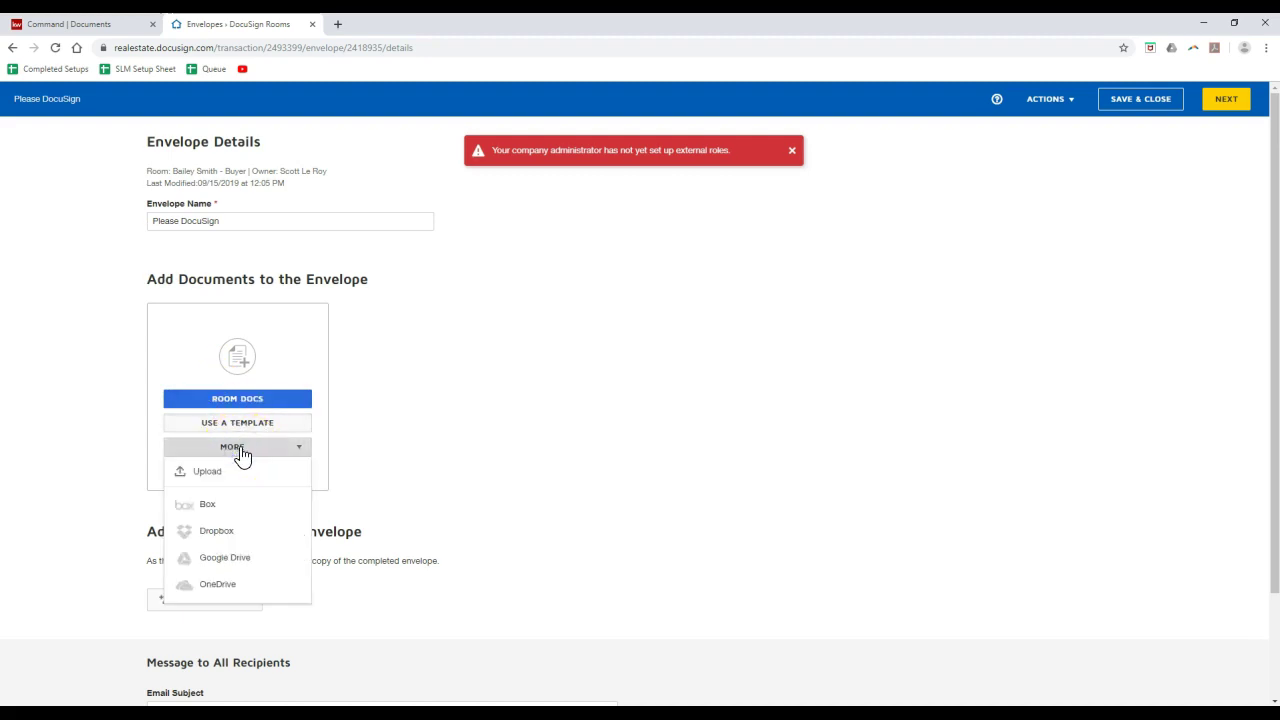
{"action": "left_click", "coordinate": [240, 400]}
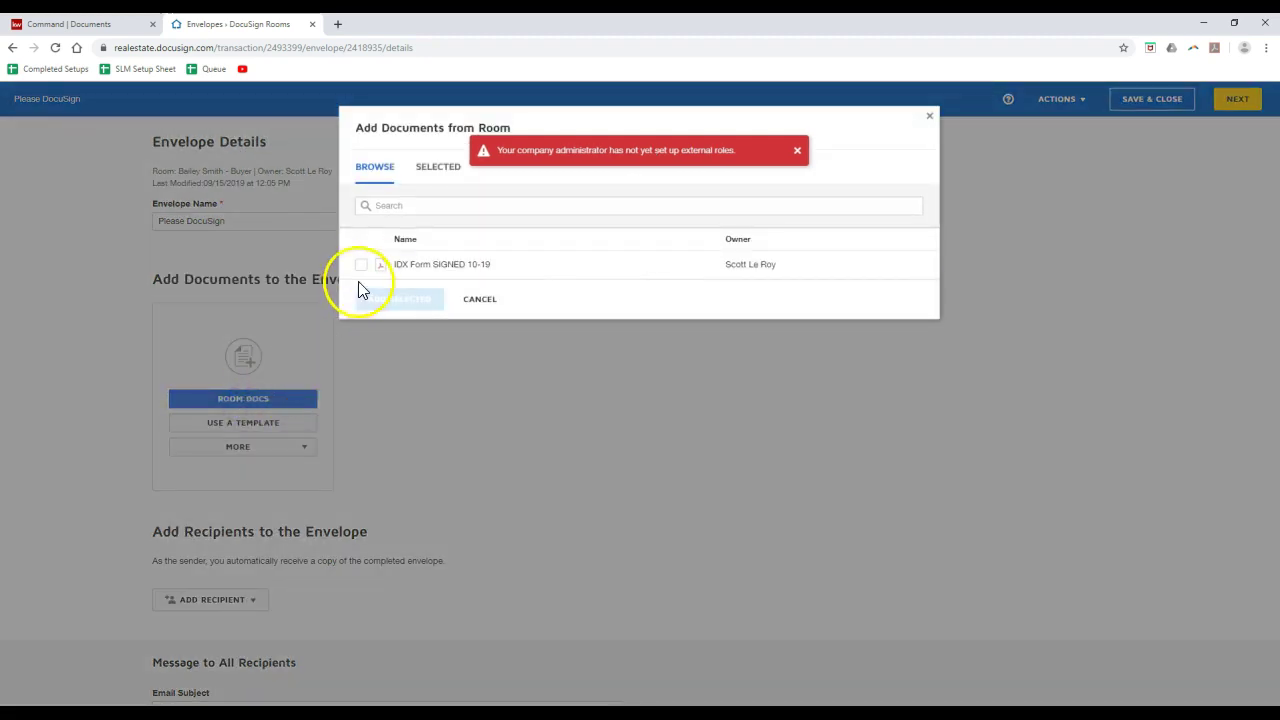
{"action": "left_click", "coordinate": [361, 265]}
{"action": "left_click", "coordinate": [382, 314]}
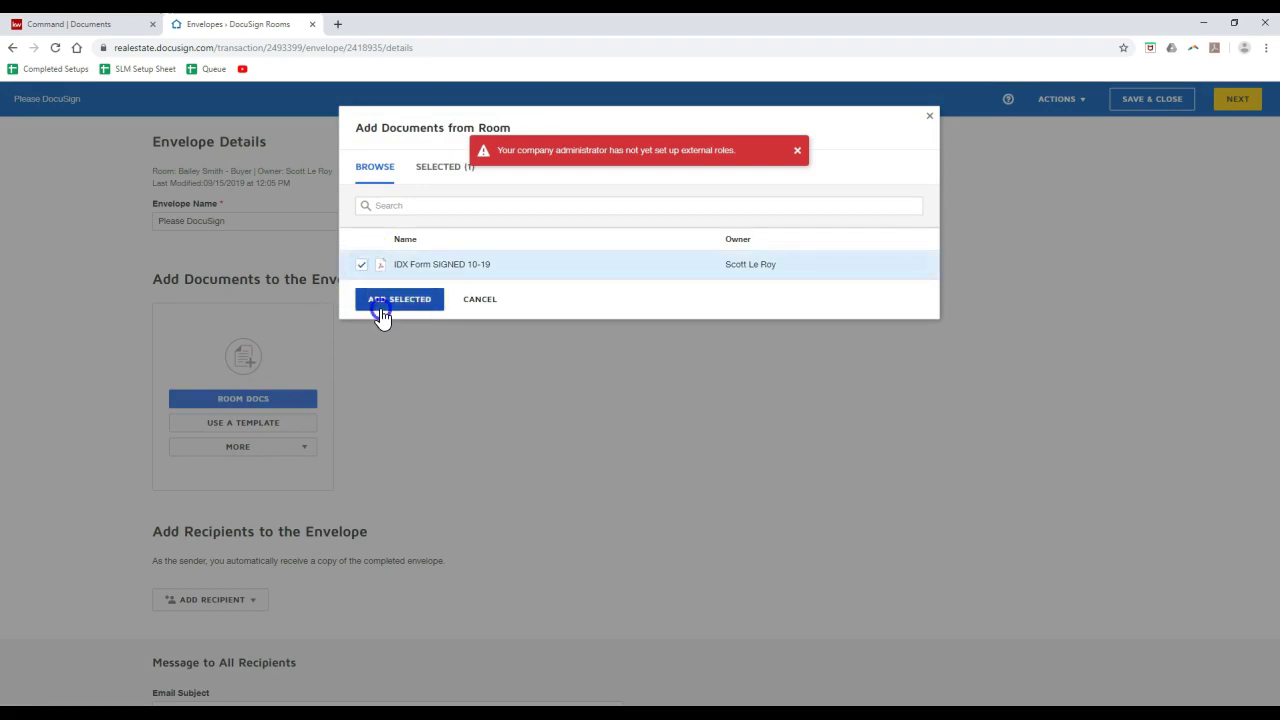
{"action": "scroll", "coordinate": [375, 347], "scroll_direction": "down", "scroll_amount": 1}
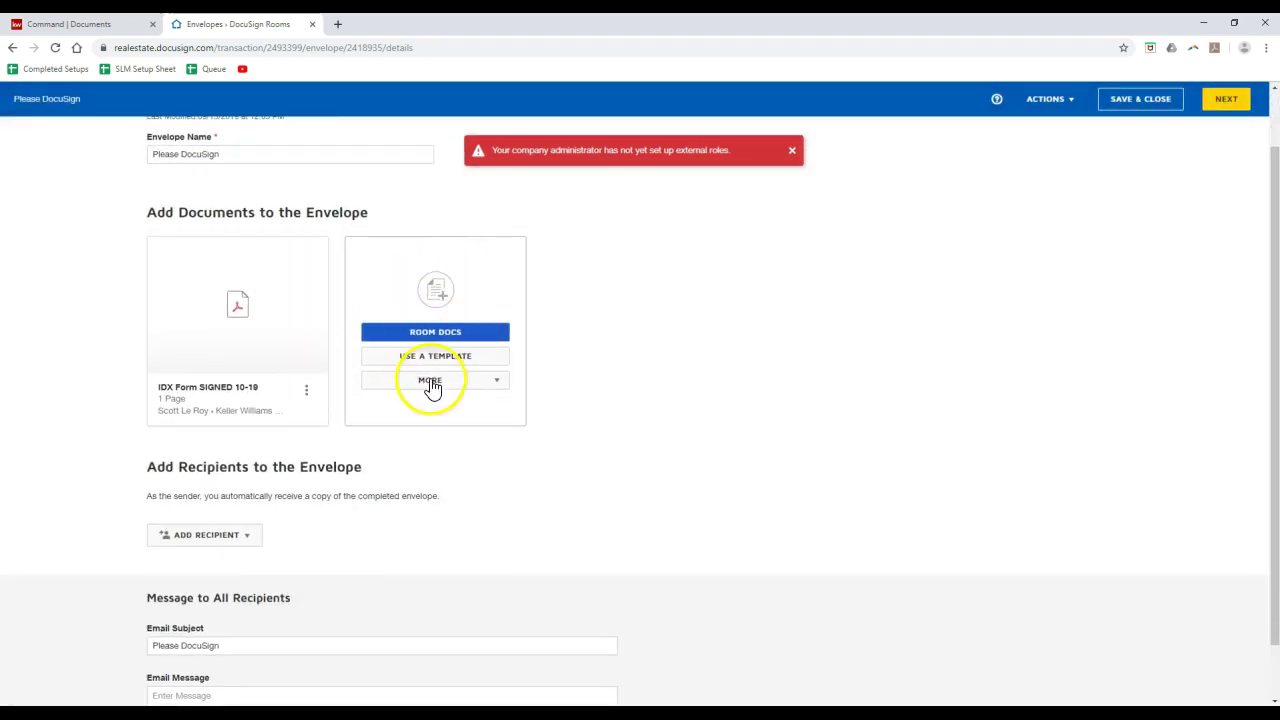
- Add an e-mail recipient and fill in the agent's name and suggested e-mail address
{"action": "left_click", "coordinate": [236, 537]}
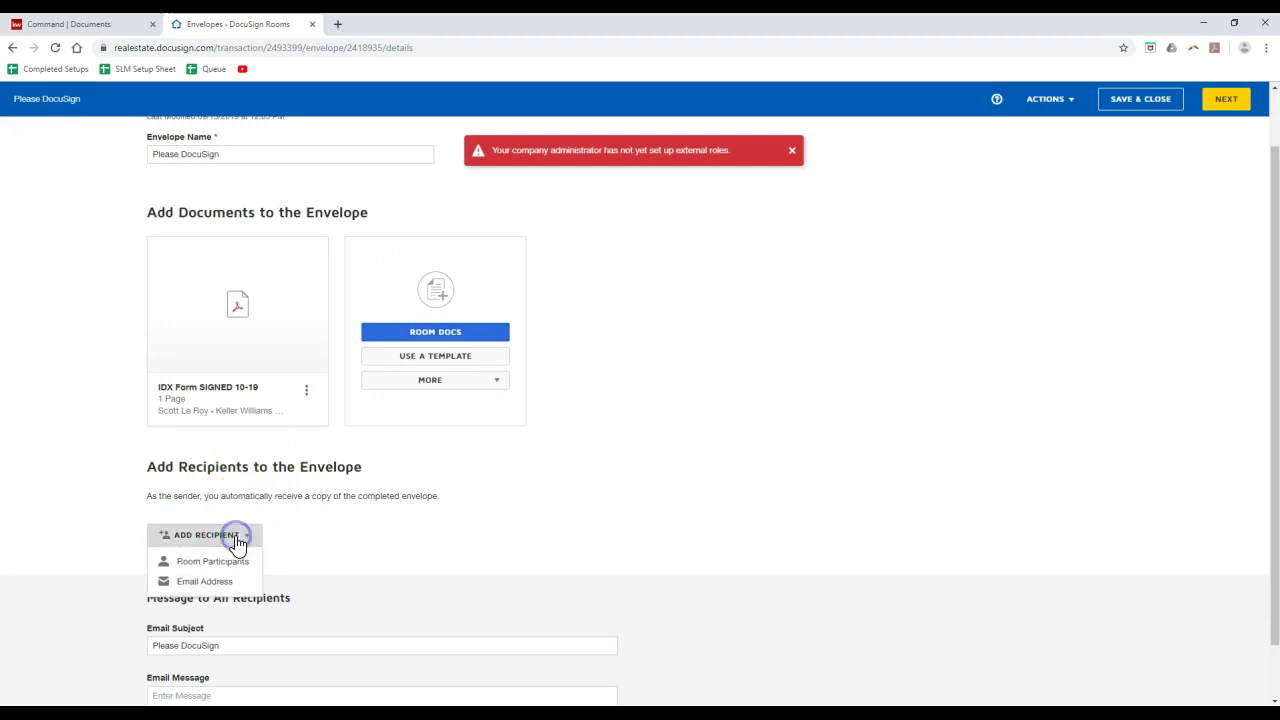
{"action": "left_click", "coordinate": [235, 582]}
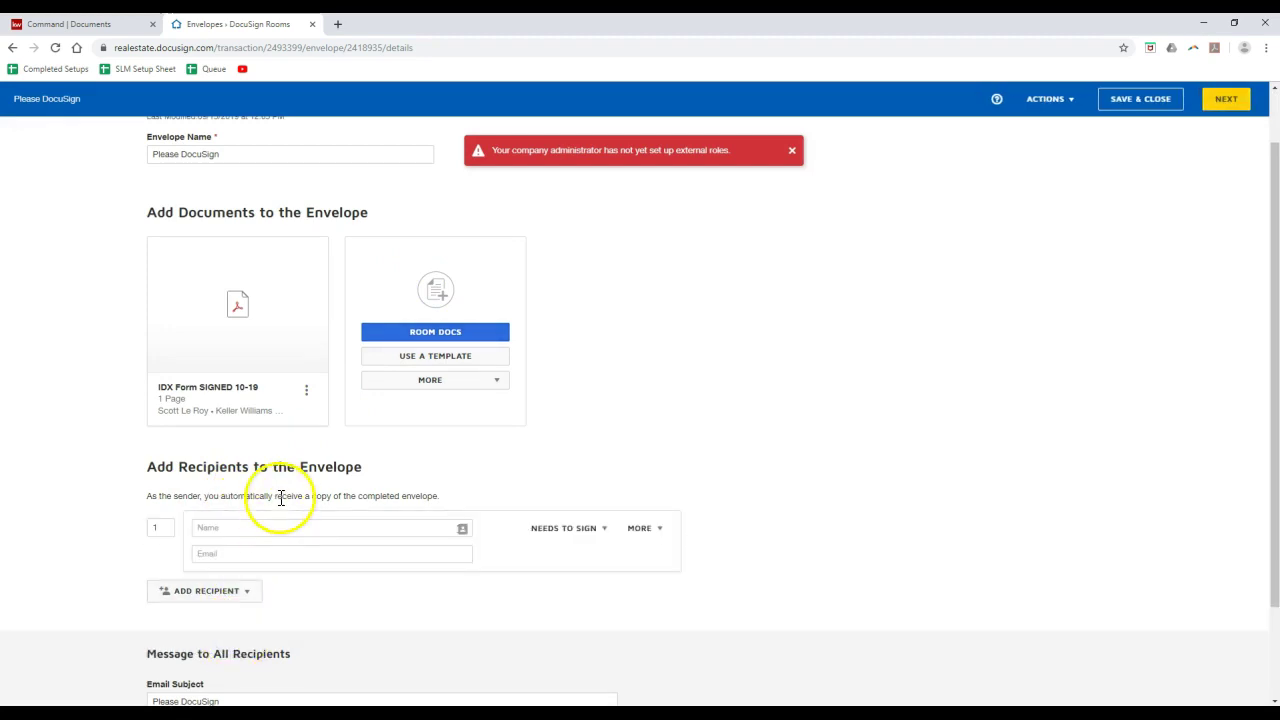
{"action": "left_click", "coordinate": [272, 527]}
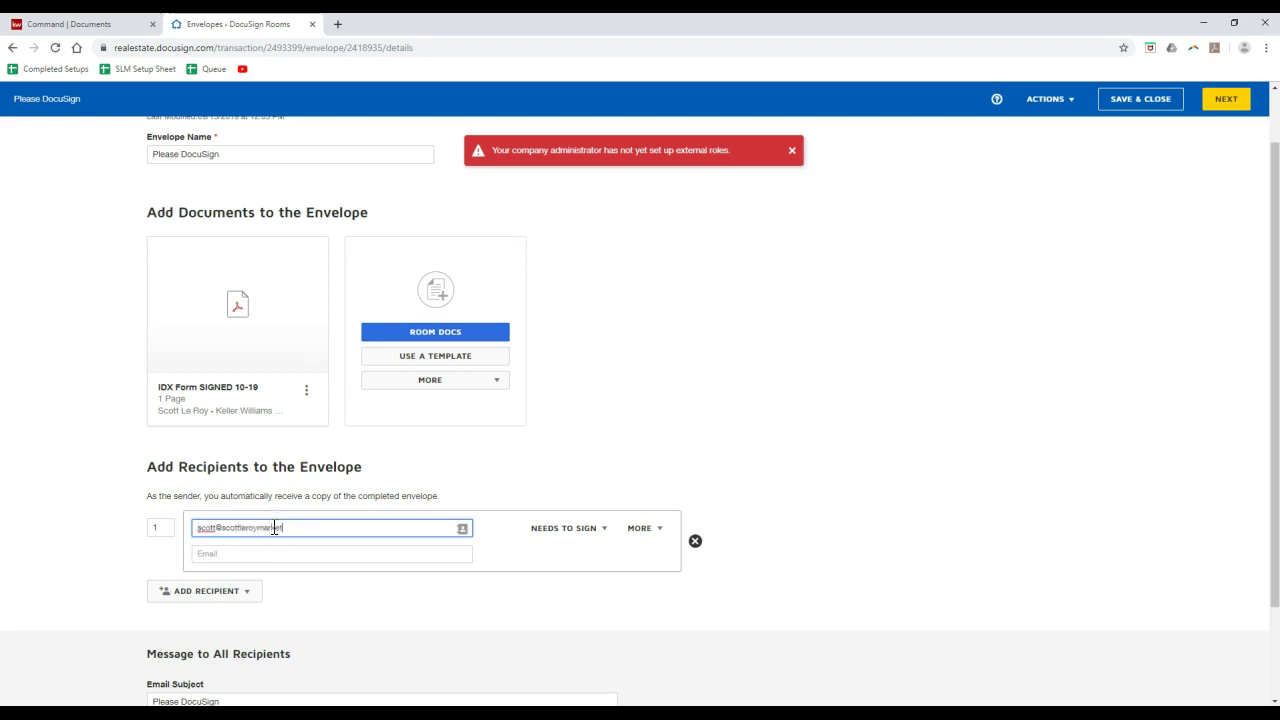
{"action": "key", "text": "ctrl+a"}
{"action": "key", "text": "BackSpace"}
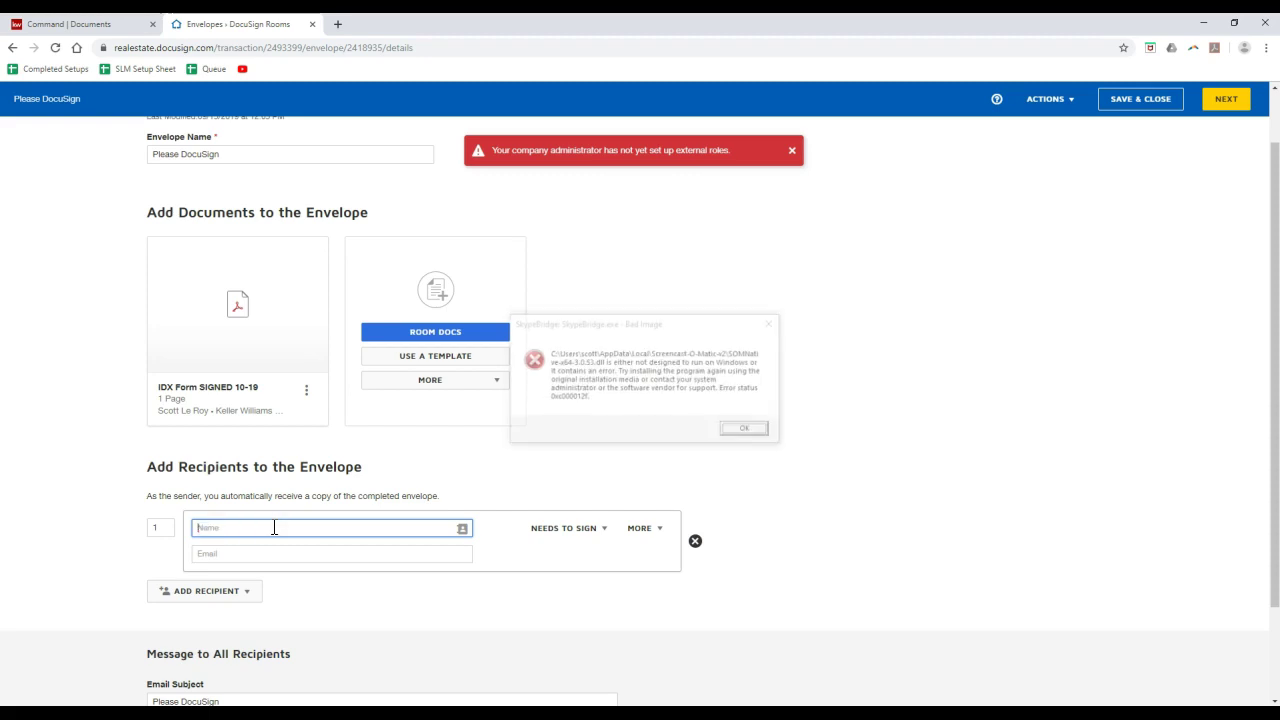
{"action": "left_click", "coordinate": [263, 553]}
{"action": "left_click", "coordinate": [747, 429]}
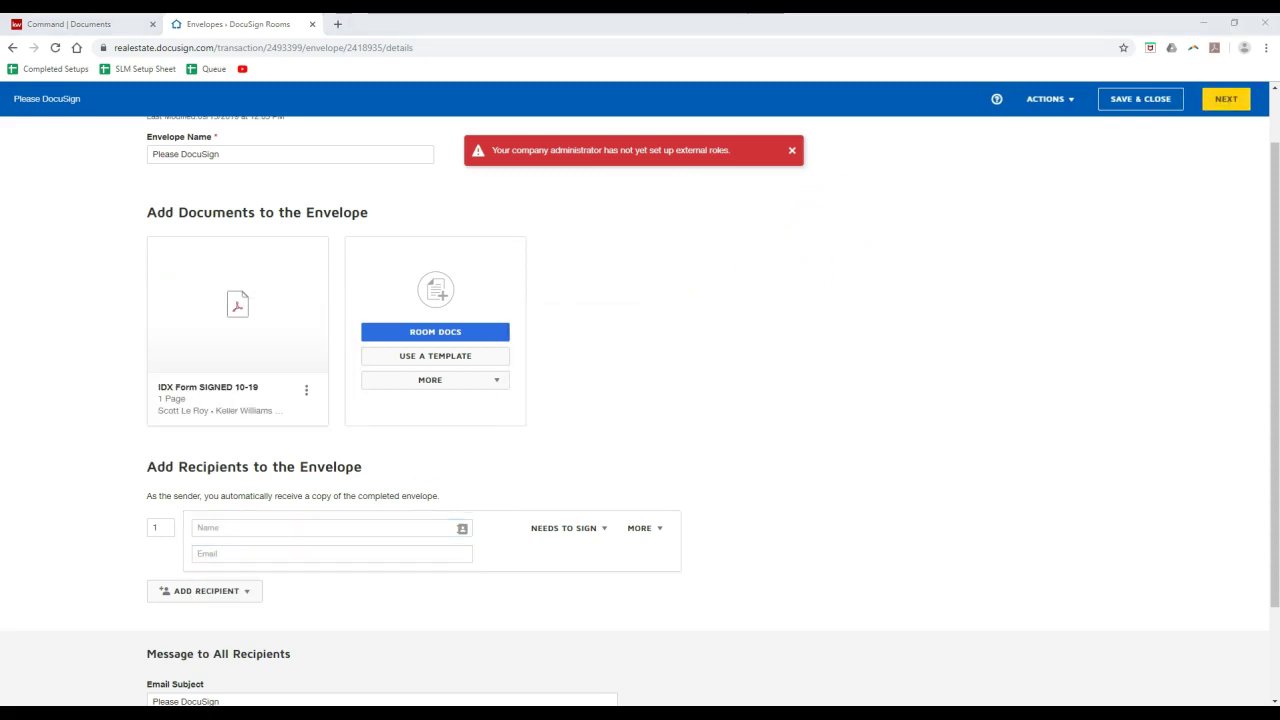
{"action": "left_click", "coordinate": [227, 560]}
{"action": "left_click", "coordinate": [228, 529]}
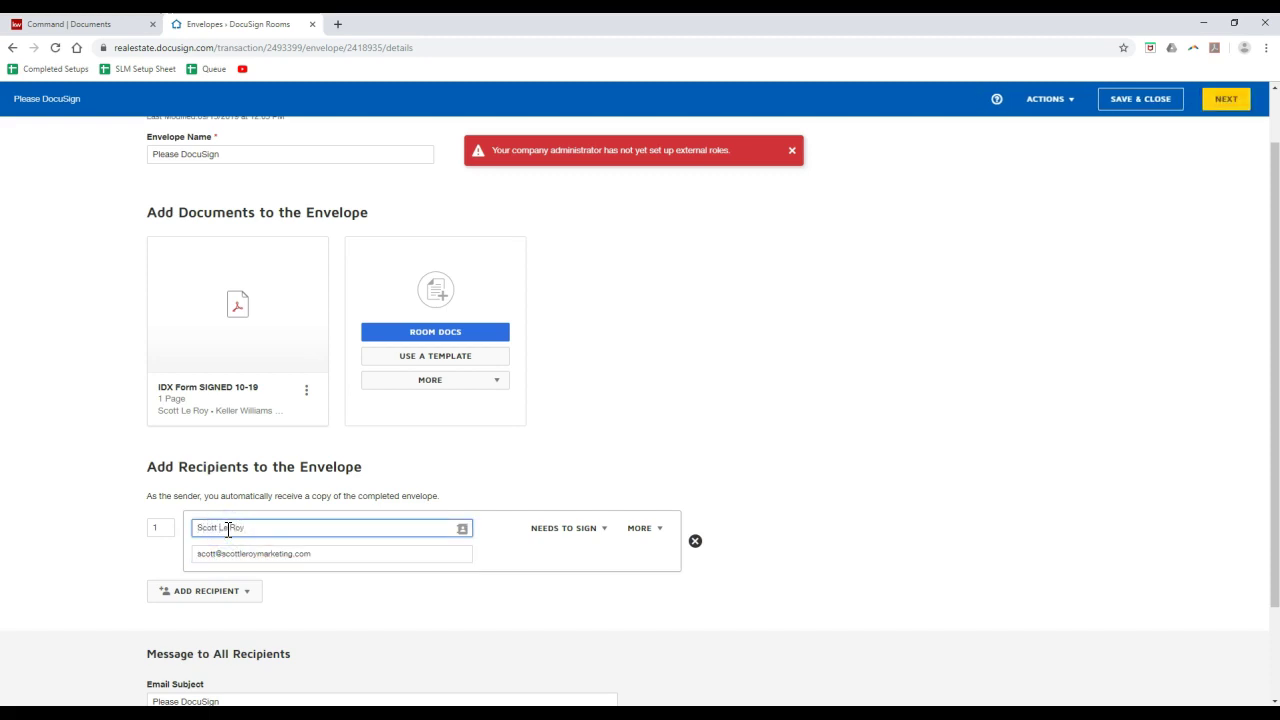
- Keep the recipient as Needs to Sign and briefly try access-code authentication
{"action": "left_click", "coordinate": [572, 538]}
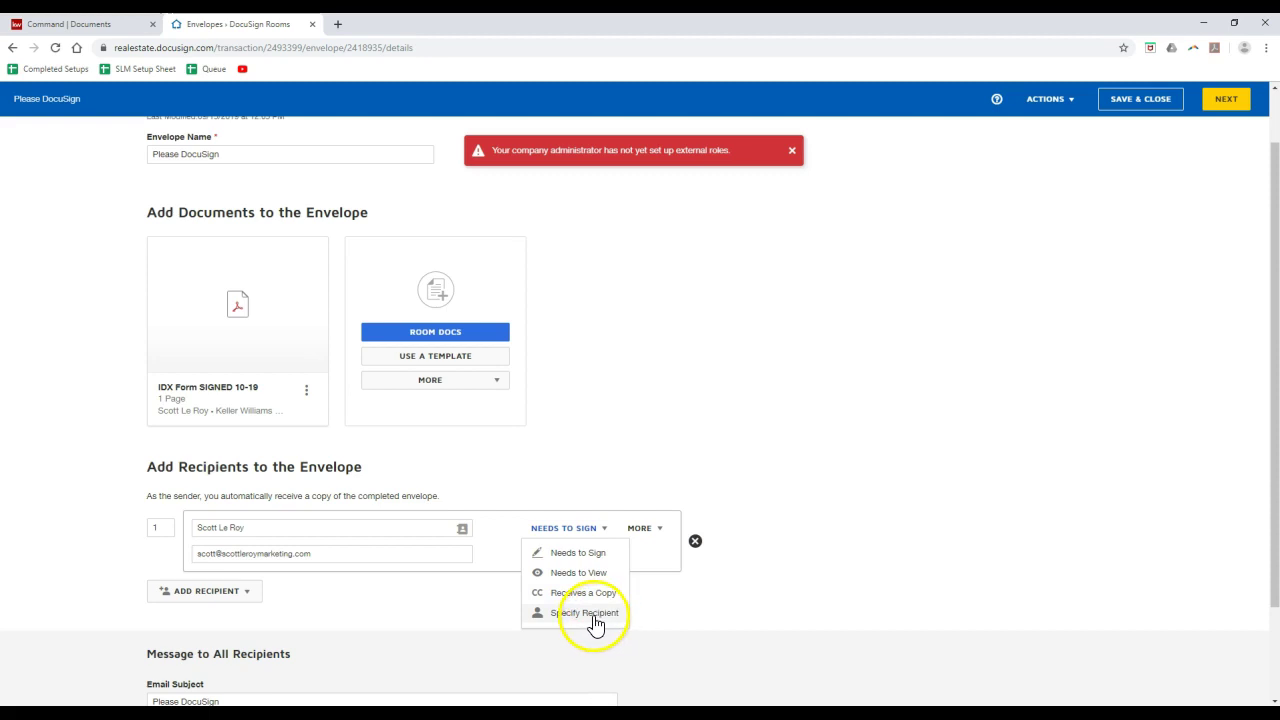
{"action": "left_click", "coordinate": [592, 530]}
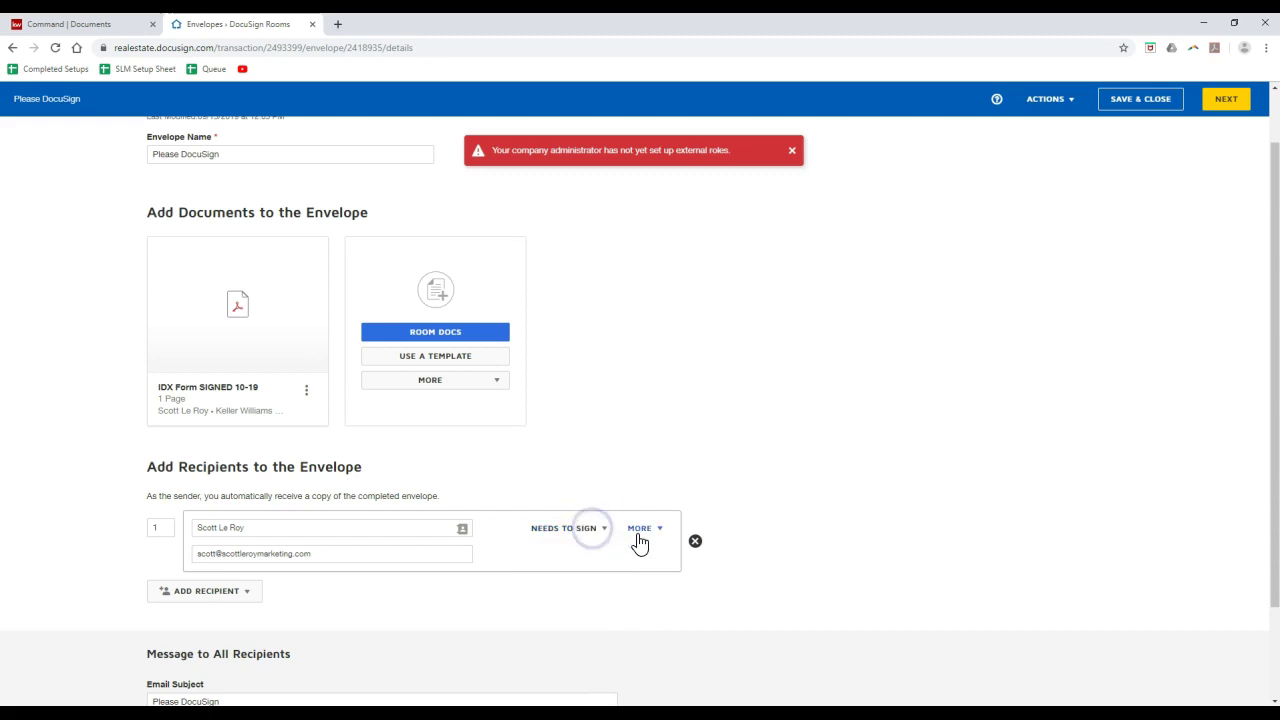
{"action": "left_click", "coordinate": [638, 529]}
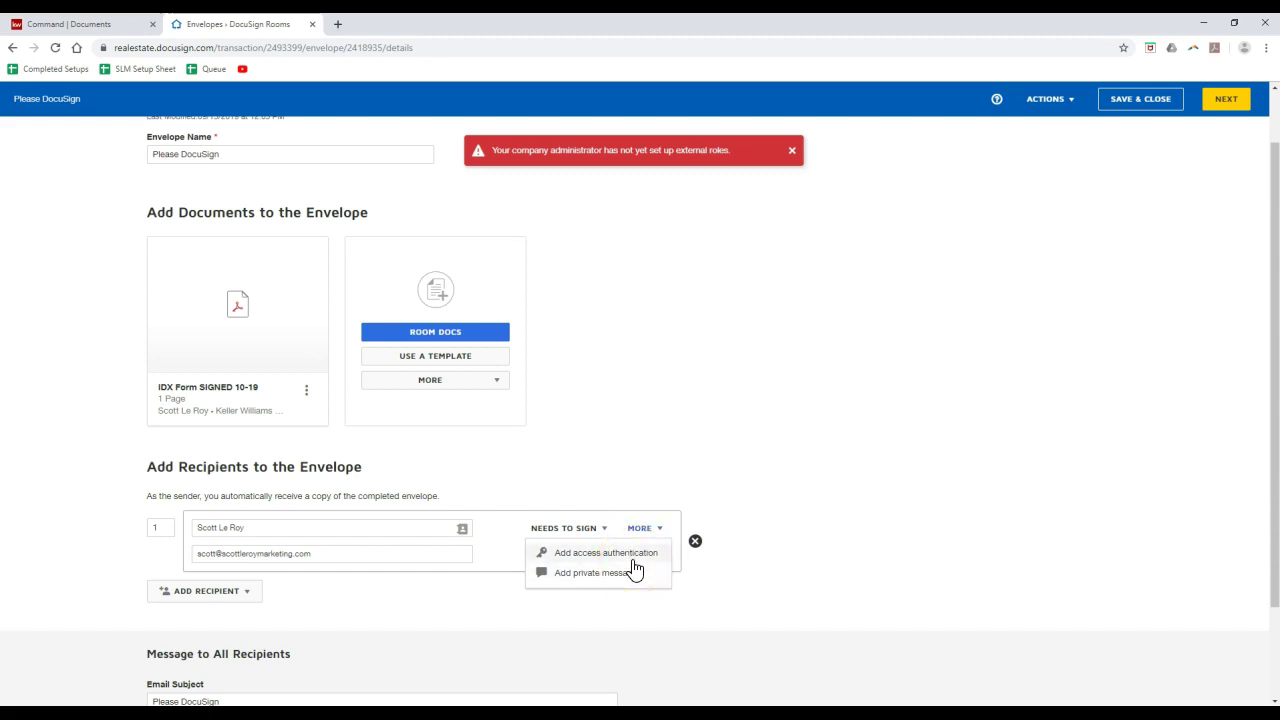
{"action": "left_click", "coordinate": [633, 560]}
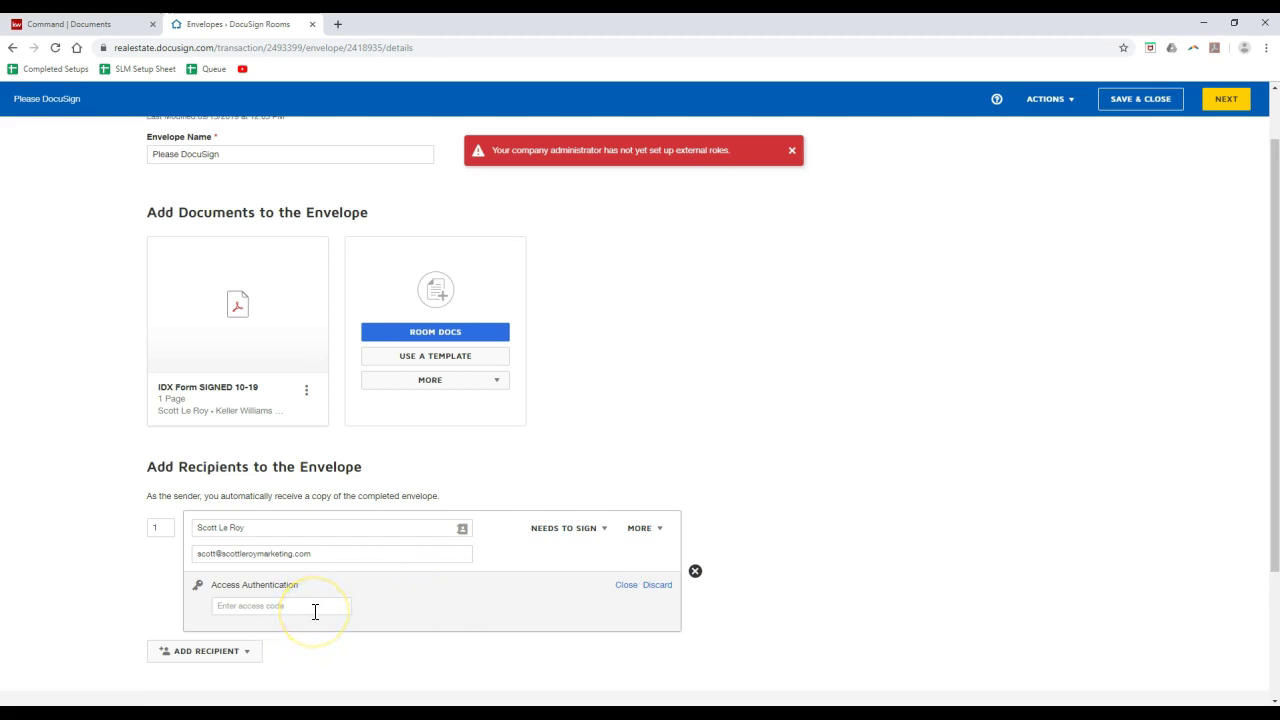
{"action": "left_click", "coordinate": [626, 586]}
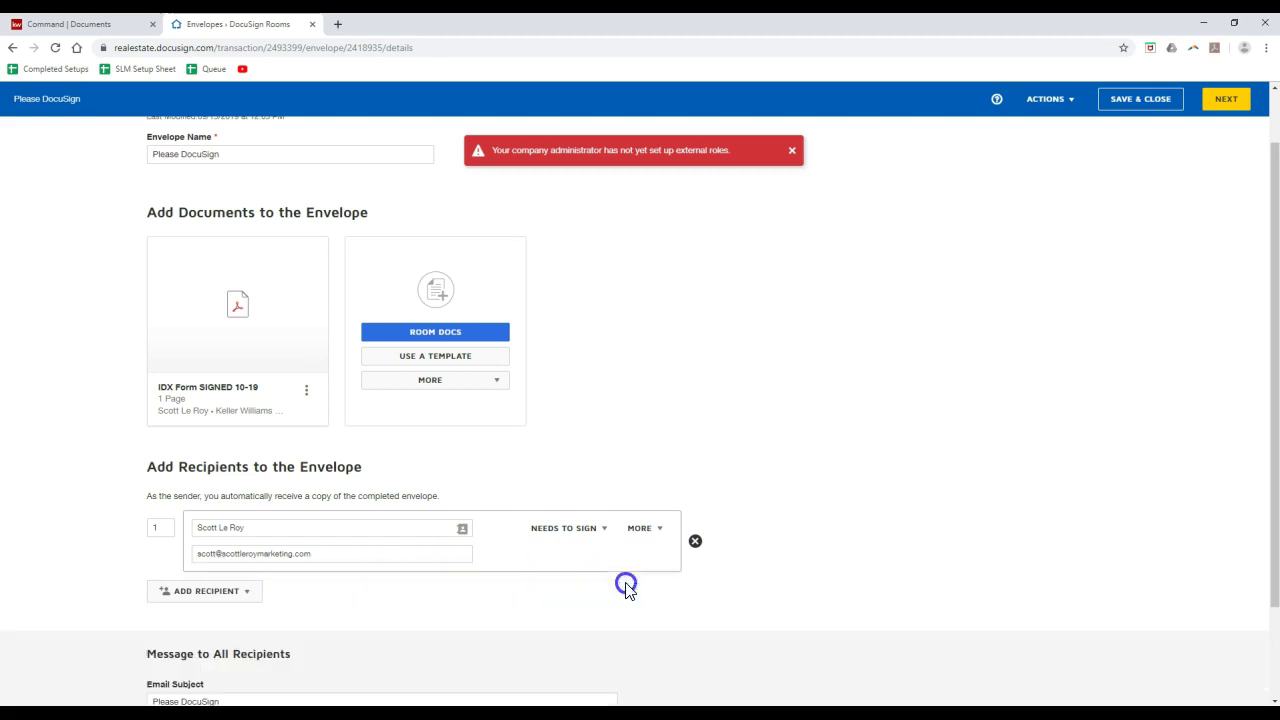
- Add a second e-mail recipient row and select its signing order
{"action": "left_click", "coordinate": [219, 596]}
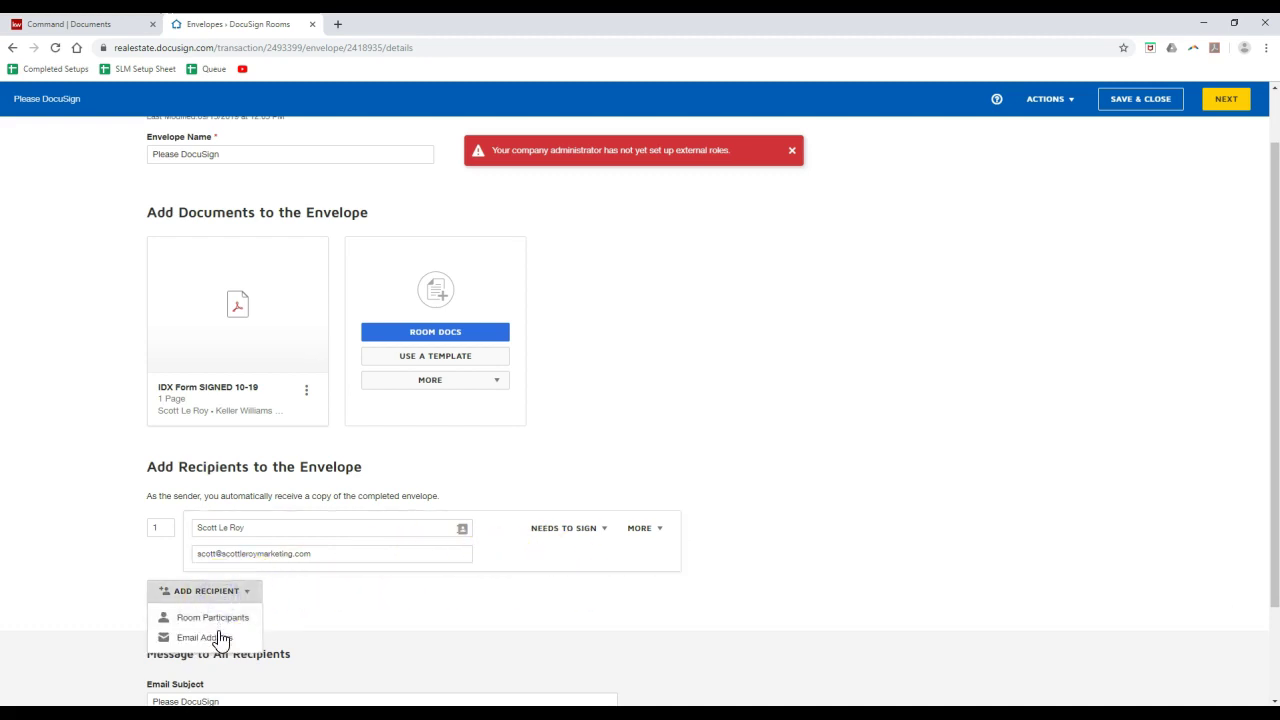
{"action": "left_click", "coordinate": [217, 635]}
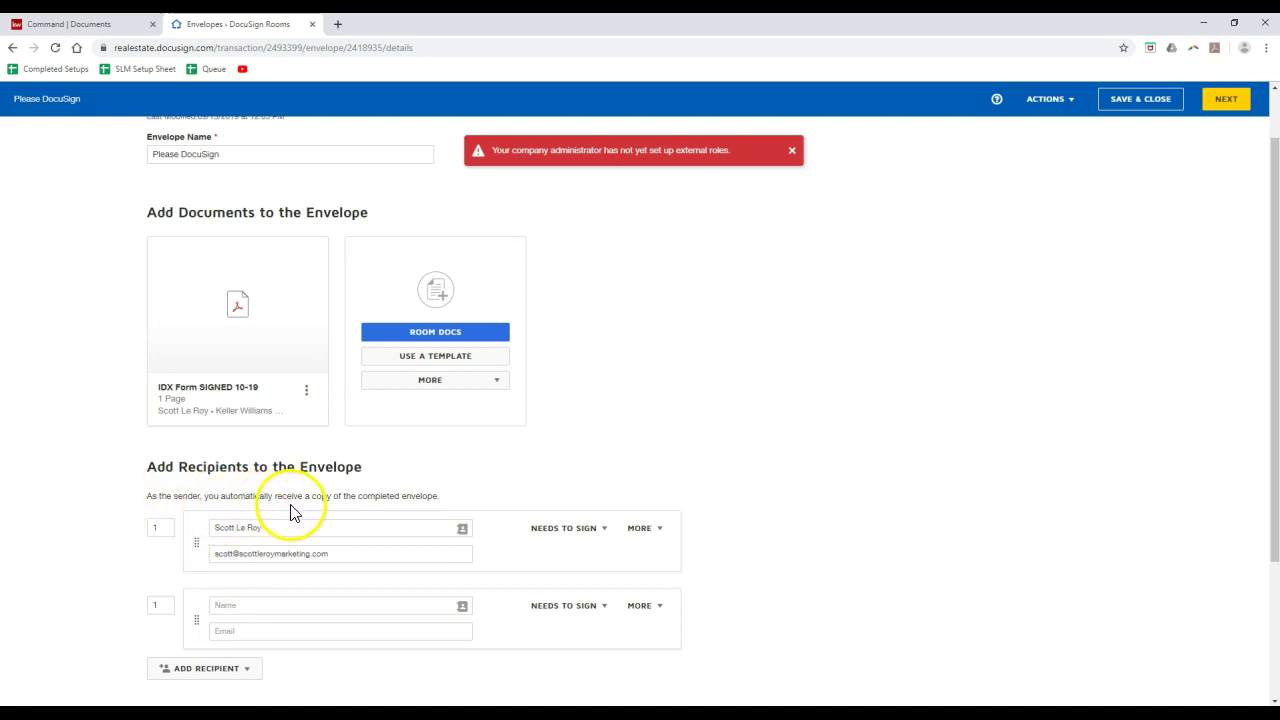
{"action": "left_click", "coordinate": [145, 606]}
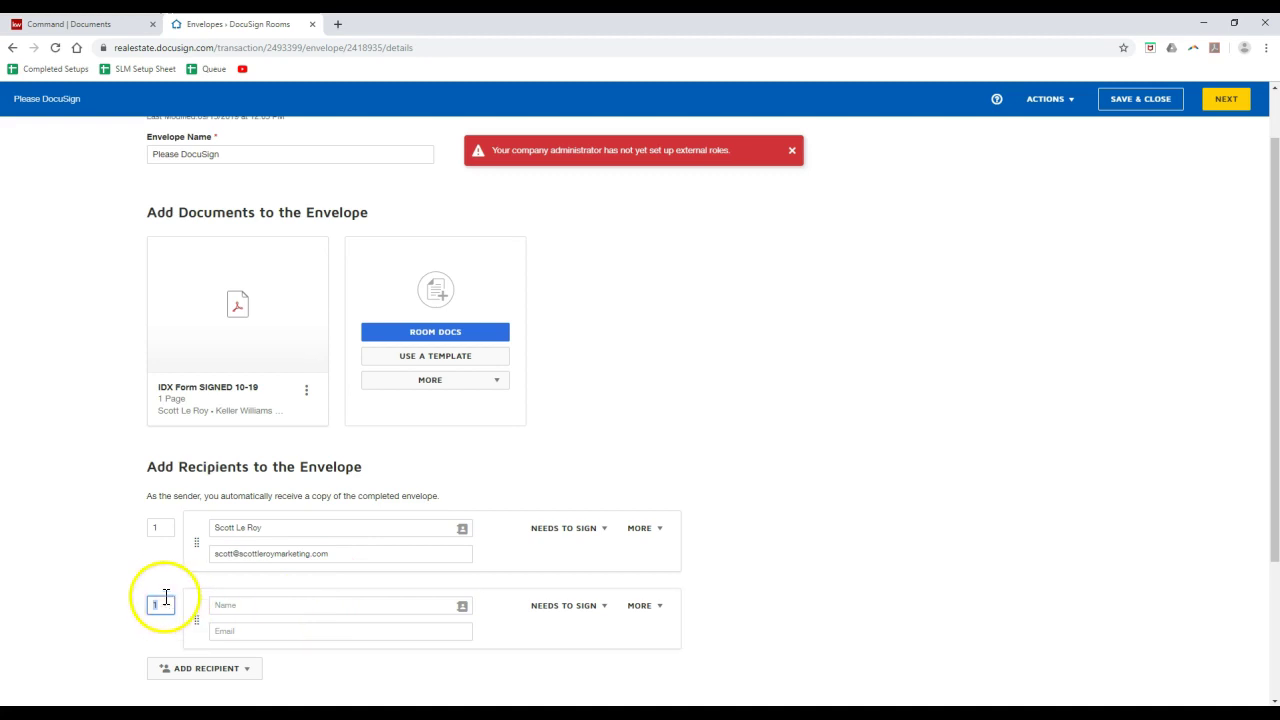
- Delete the empty second recipient and retype the envelope name as the buyer's room name
{"action": "left_click", "coordinate": [693, 617]}
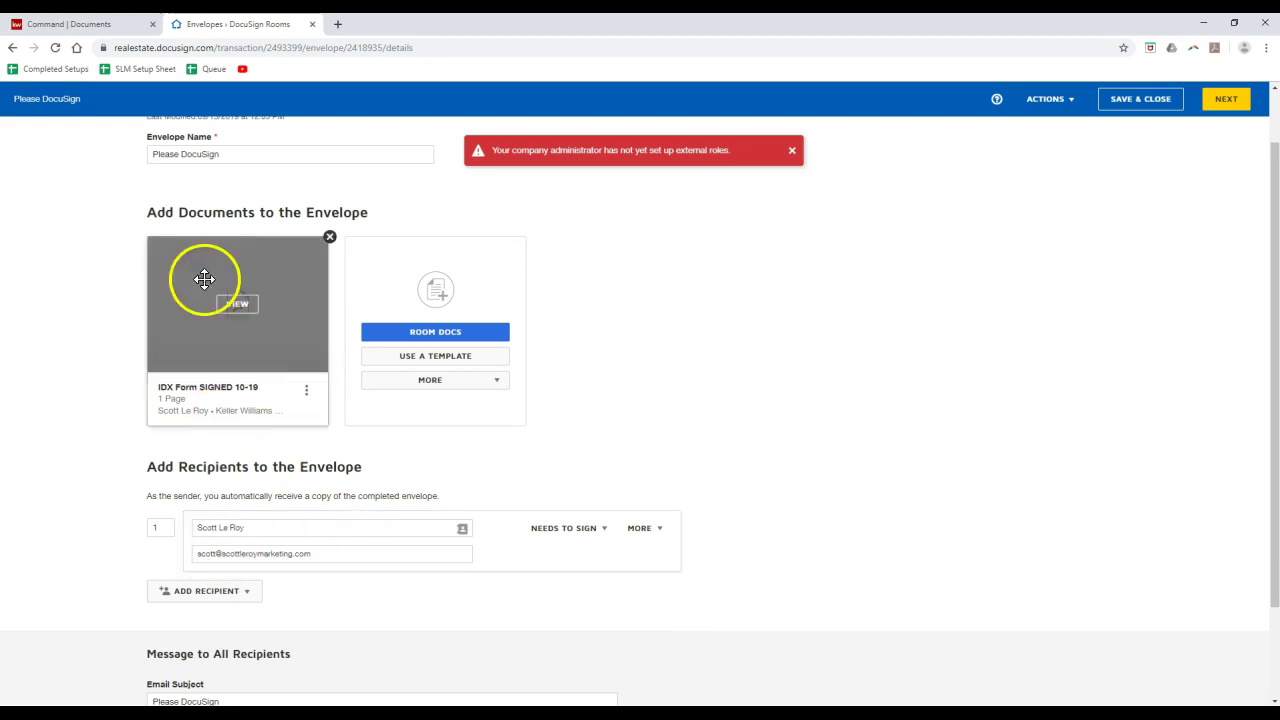
{"action": "left_click_drag", "start_coordinate": [249, 154], "coordinate": [103, 155]}
{"action": "scroll", "coordinate": [229, 400], "scroll_direction": "down", "scroll_amount": 1}
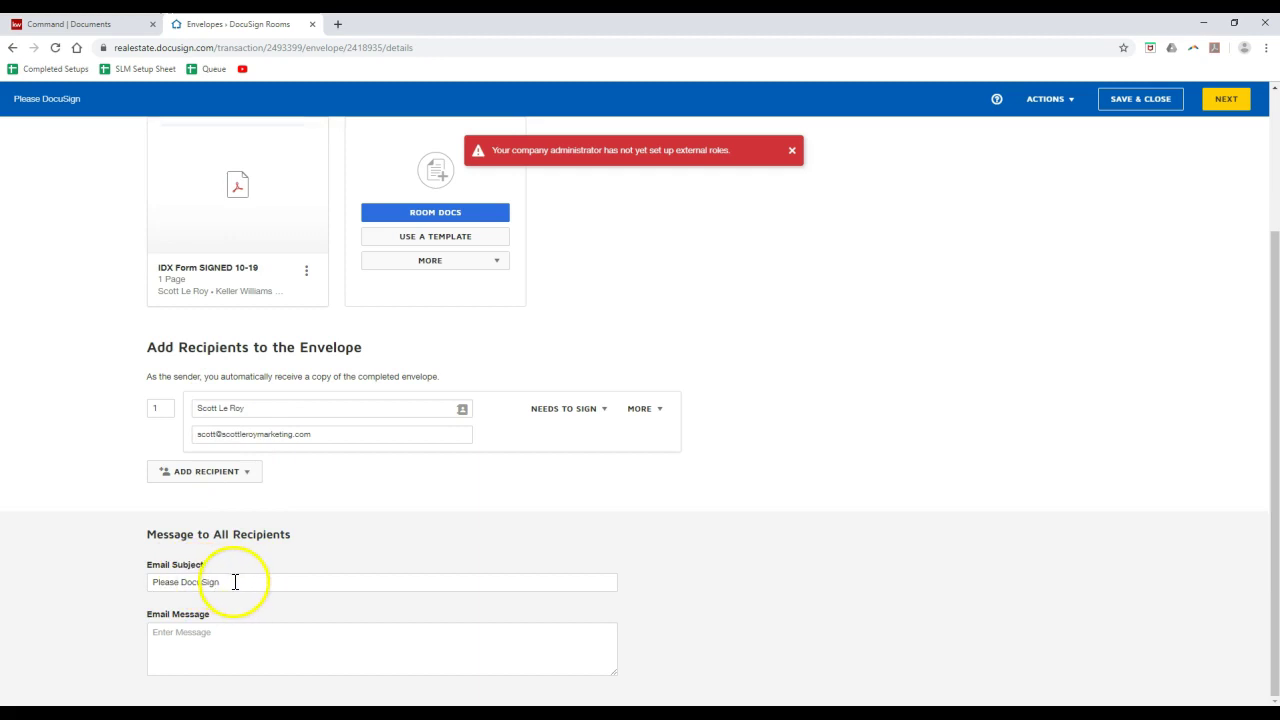
{"action": "left_click_drag", "start_coordinate": [237, 583], "coordinate": [117, 594]}
{"action": "scroll", "coordinate": [117, 503], "scroll_direction": "up", "scroll_amount": 2}
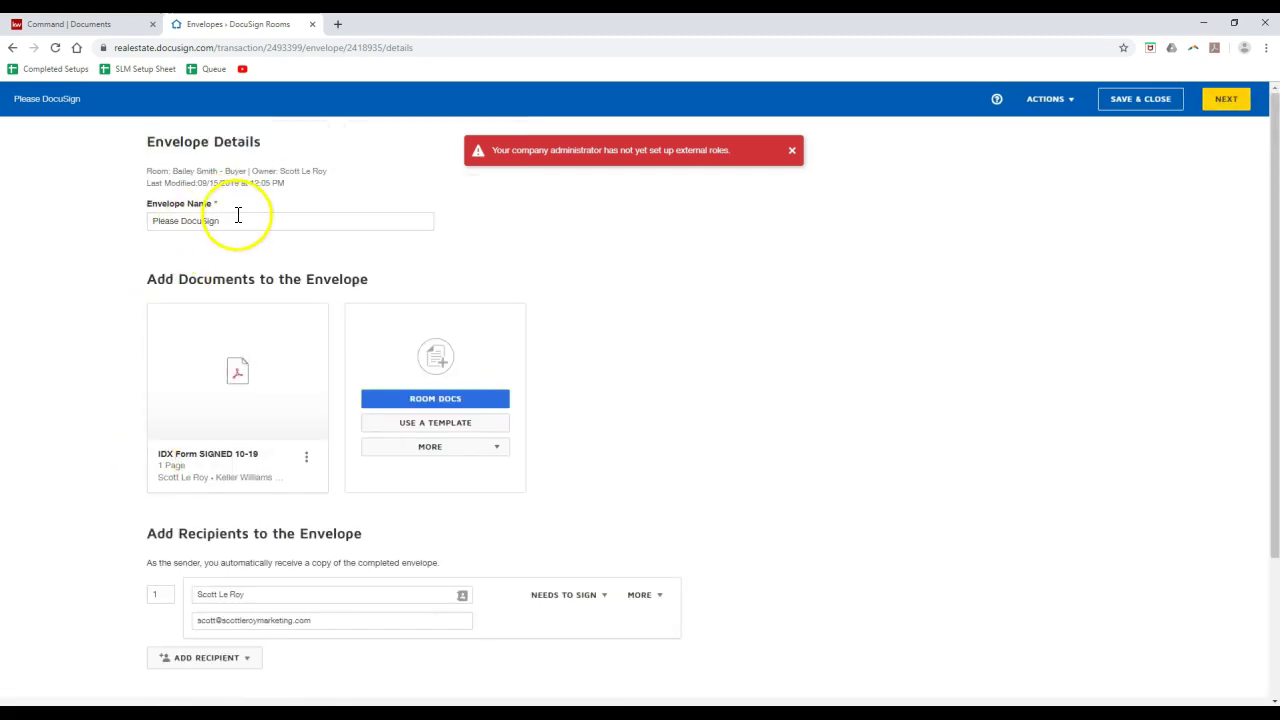
{"action": "left_click_drag", "start_coordinate": [237, 220], "coordinate": [149, 215]}
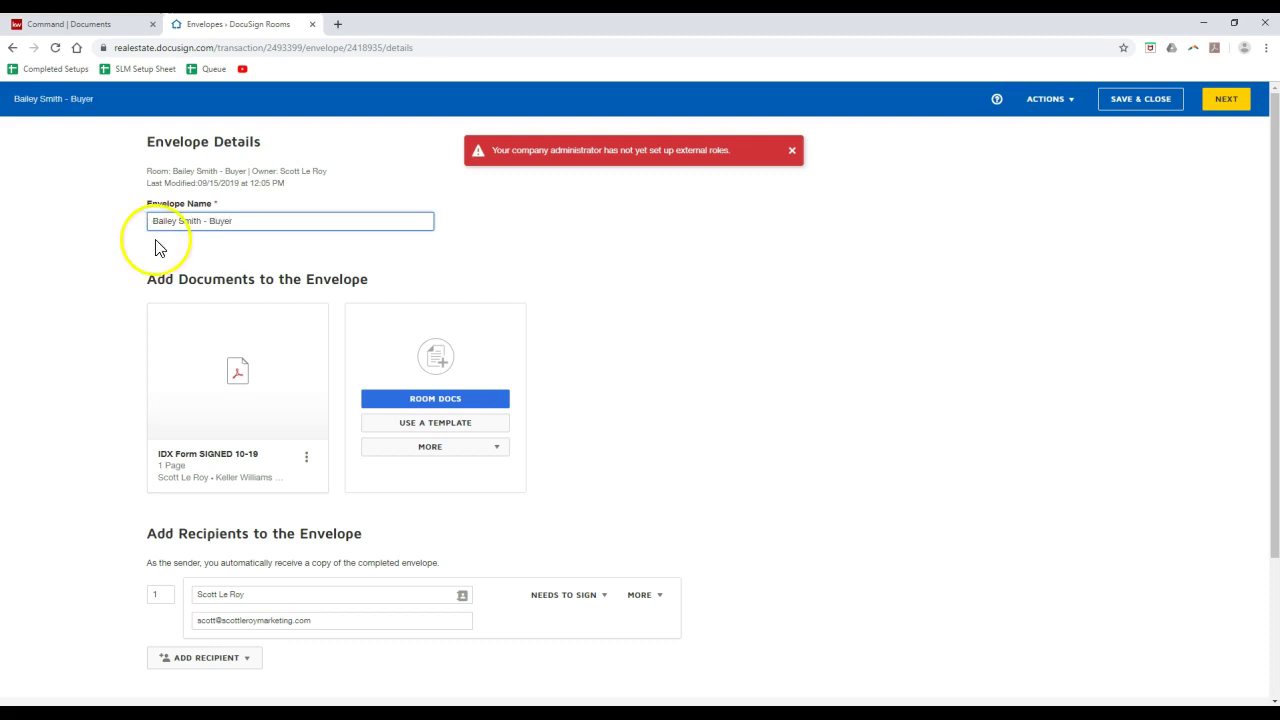
{"action": "scroll", "coordinate": [155, 275], "scroll_direction": "down", "scroll_amount": 2}
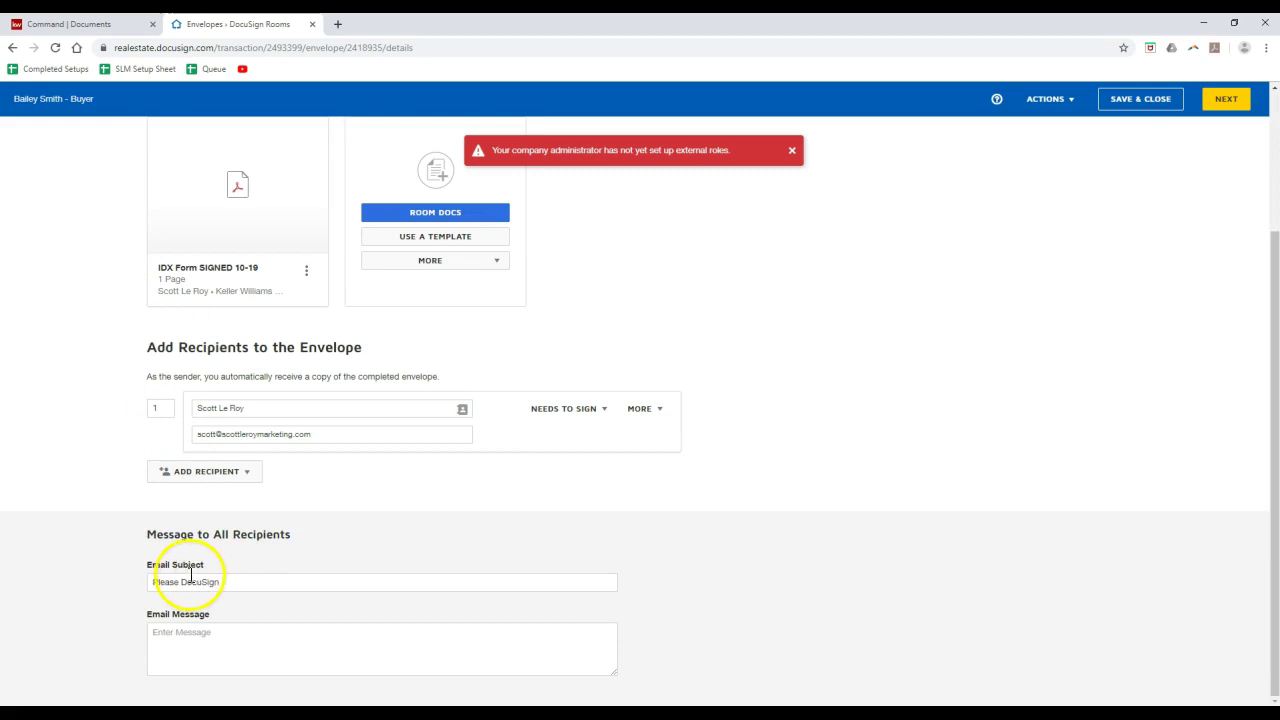
- Write a message greeting the buyer and asking them to sign when possible; keep subject 'Please DocuSign'
{"action": "left_click", "coordinate": [177, 631]}
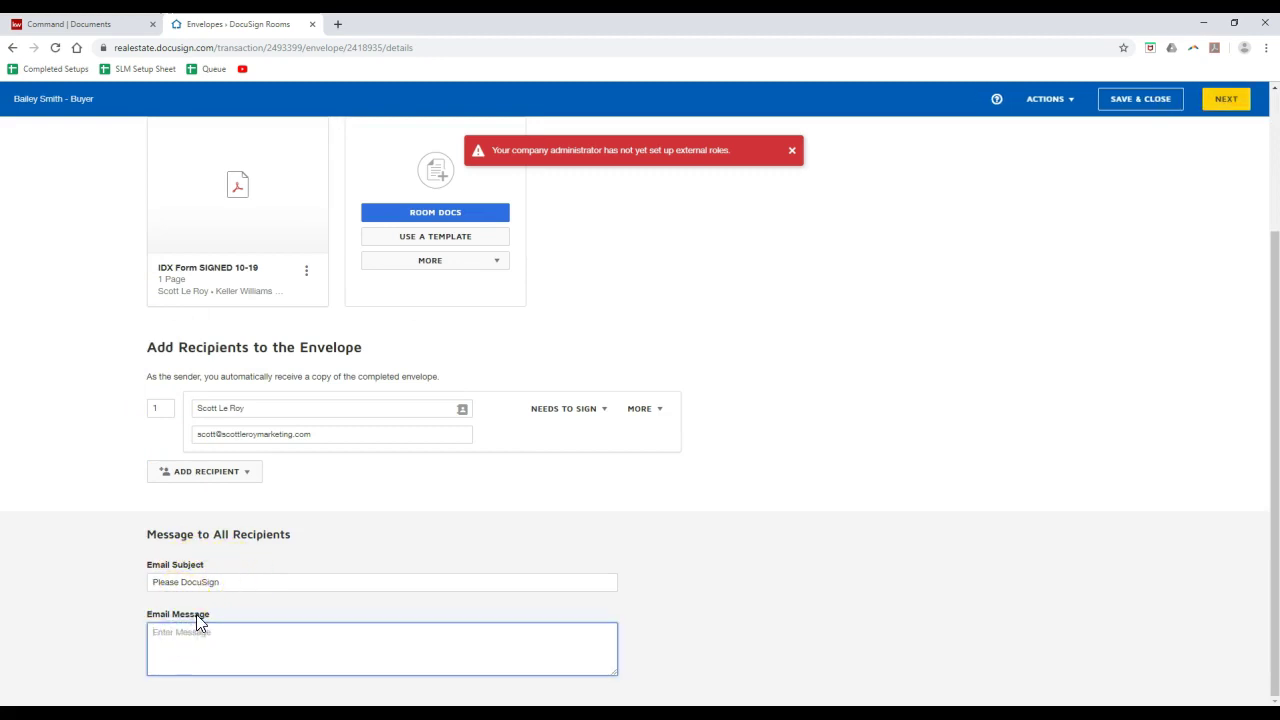
{"action": "type", "text": "Hello Bailey, Please sign this do"}
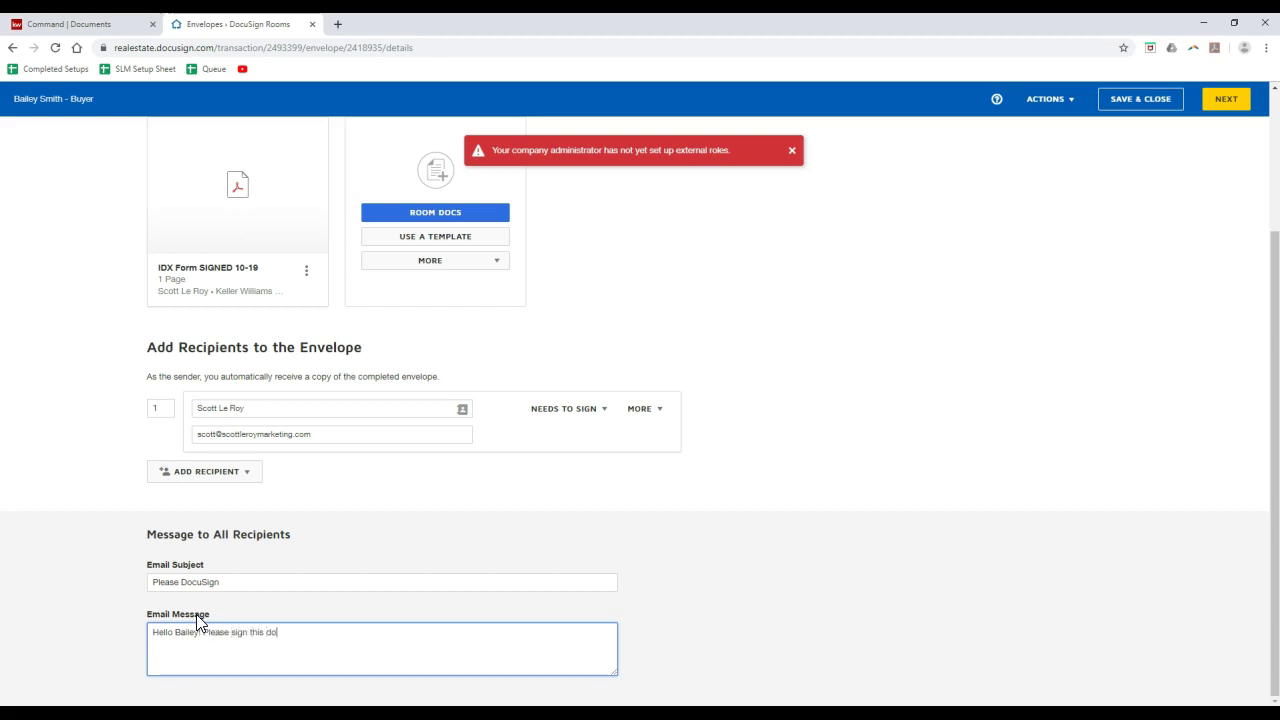
{"action": "type", "text": "cument when possible for y"}
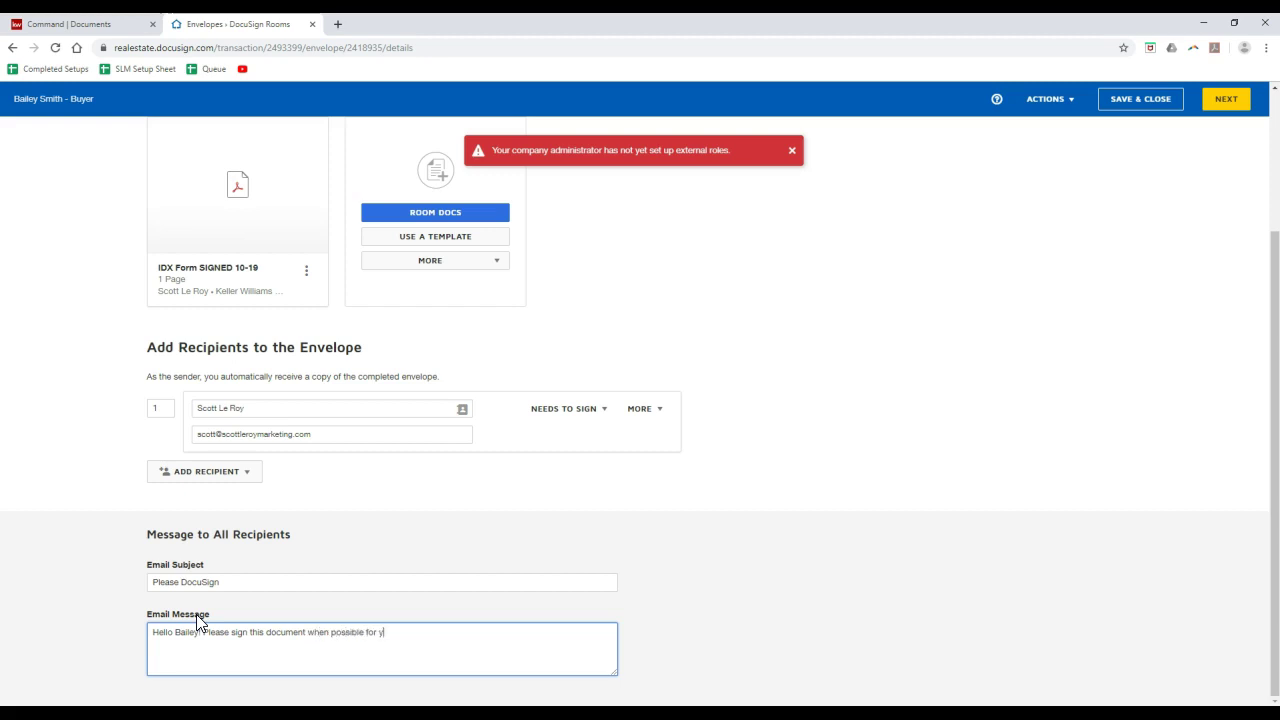
{"action": "type", "text": "our home purchase!"}
{"action": "left_click_drag", "start_coordinate": [229, 585], "coordinate": [50, 588]}
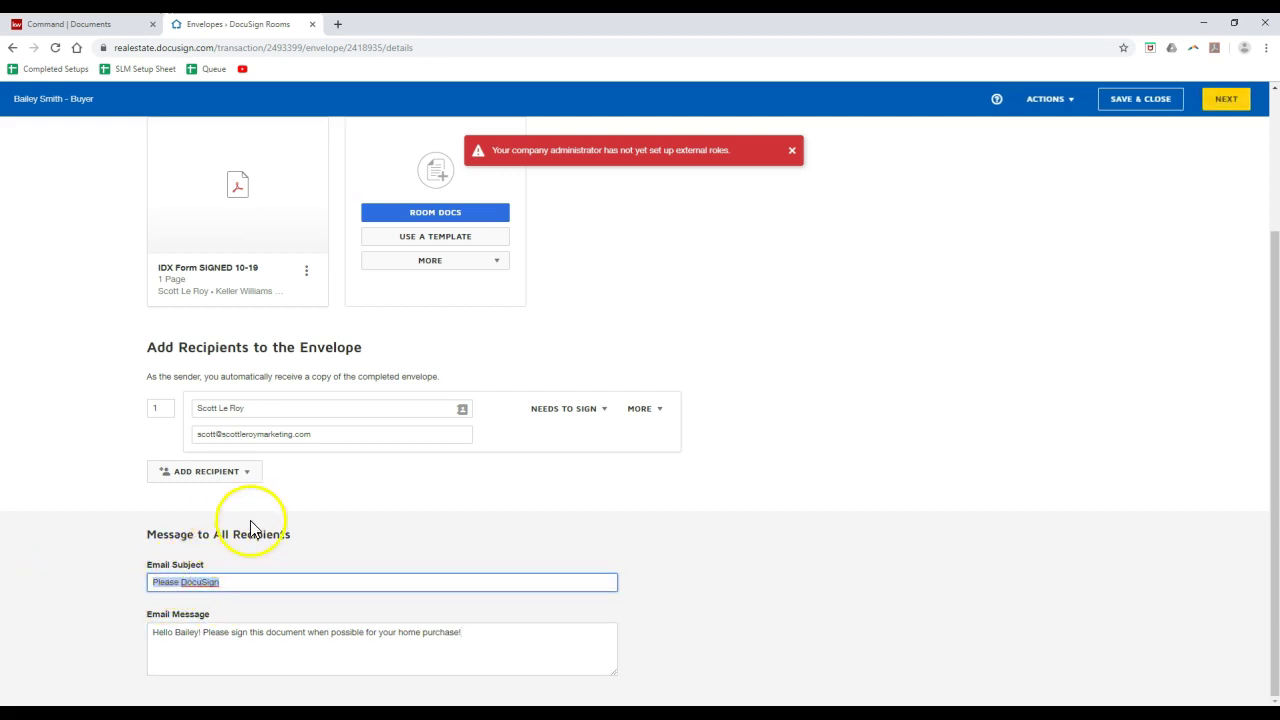
{"action": "left_click", "coordinate": [310, 517]}
{"action": "scroll", "coordinate": [334, 533], "scroll_direction": "up", "scroll_amount": 2}
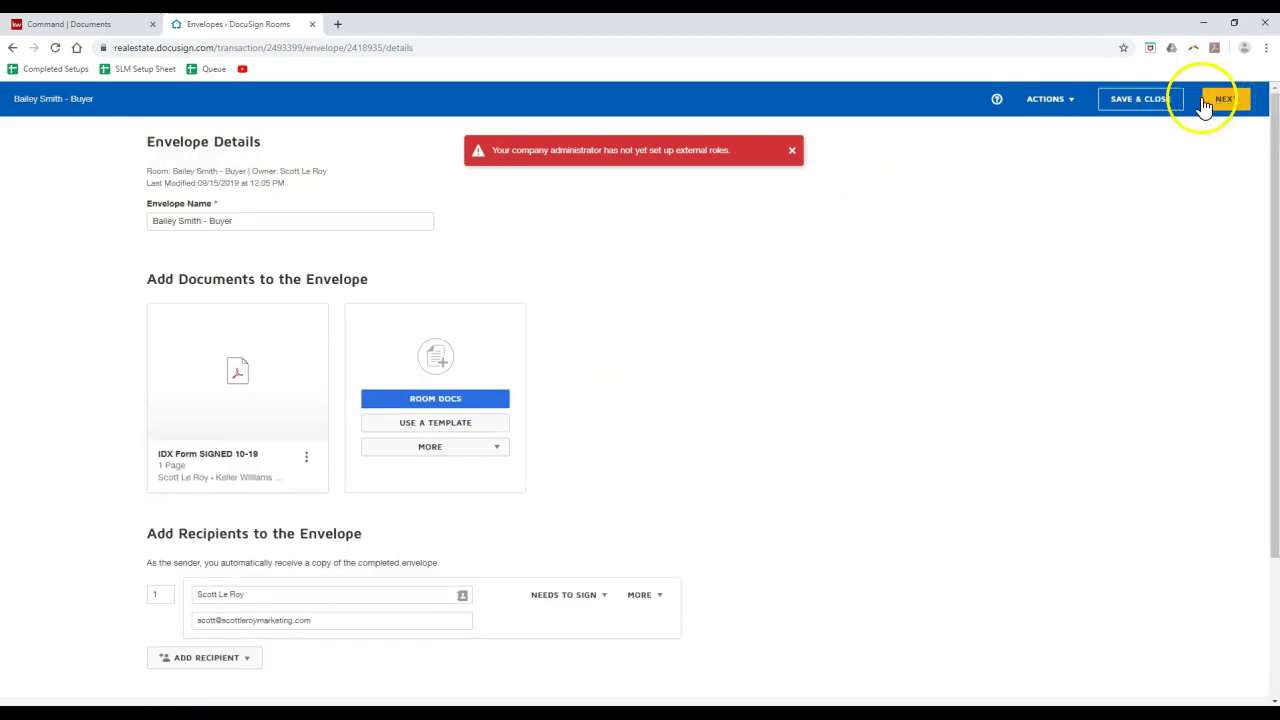
- Check the envelope's Actions menu, then proceed to the Add Fields editor
{"action": "left_click", "coordinate": [1066, 104]}
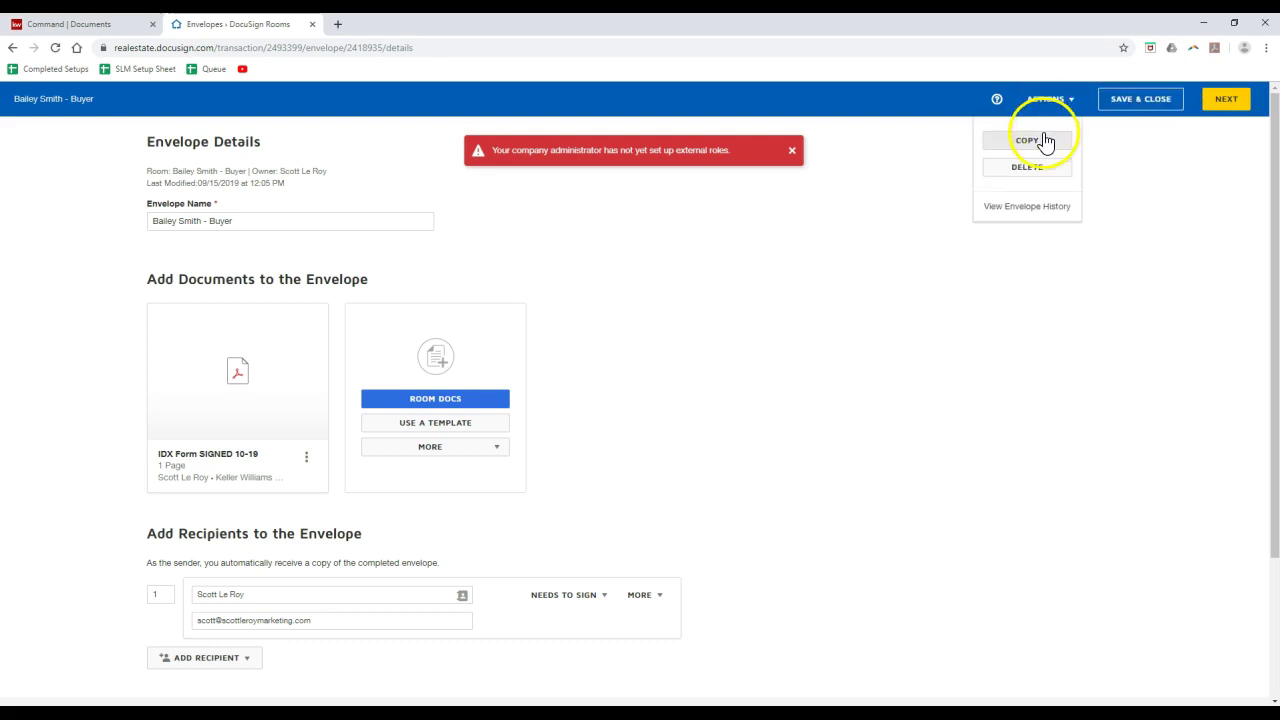
{"action": "left_click", "coordinate": [1218, 108]}
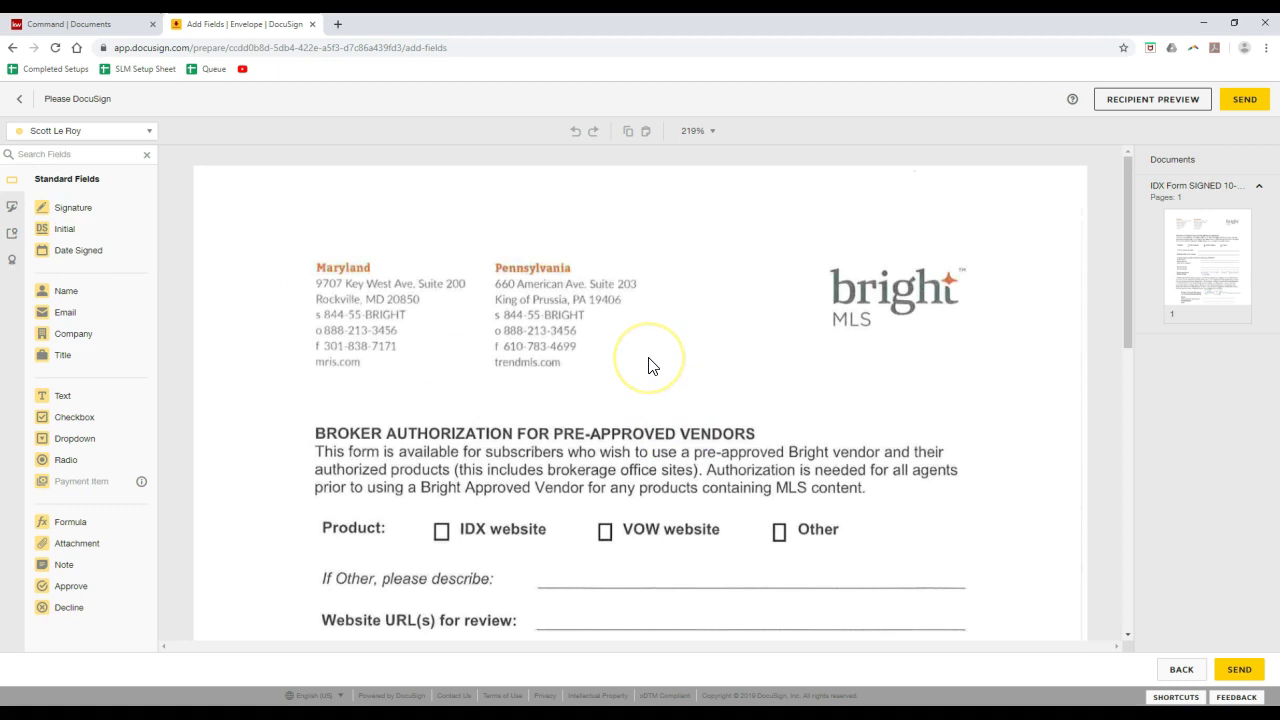
- Place a Full Name field on the 'If Other, please describe' line
{"action": "left_click", "coordinate": [85, 236]}
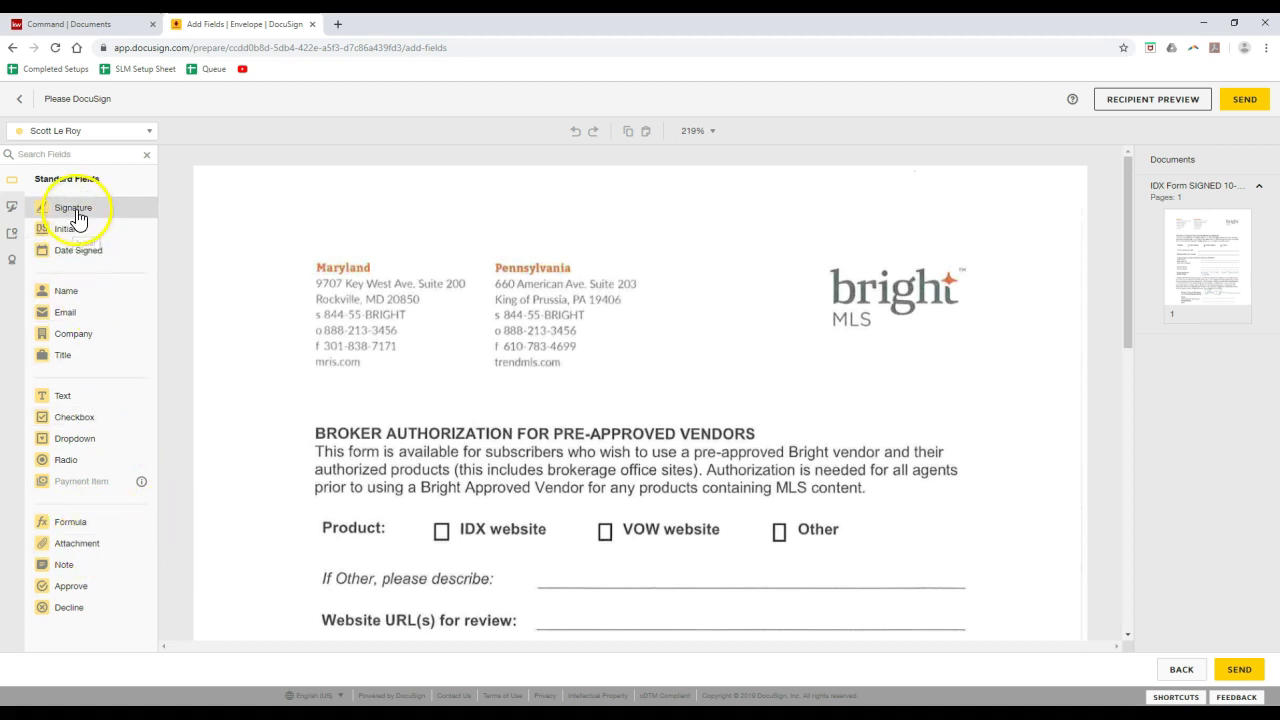
{"action": "left_click", "coordinate": [72, 291]}
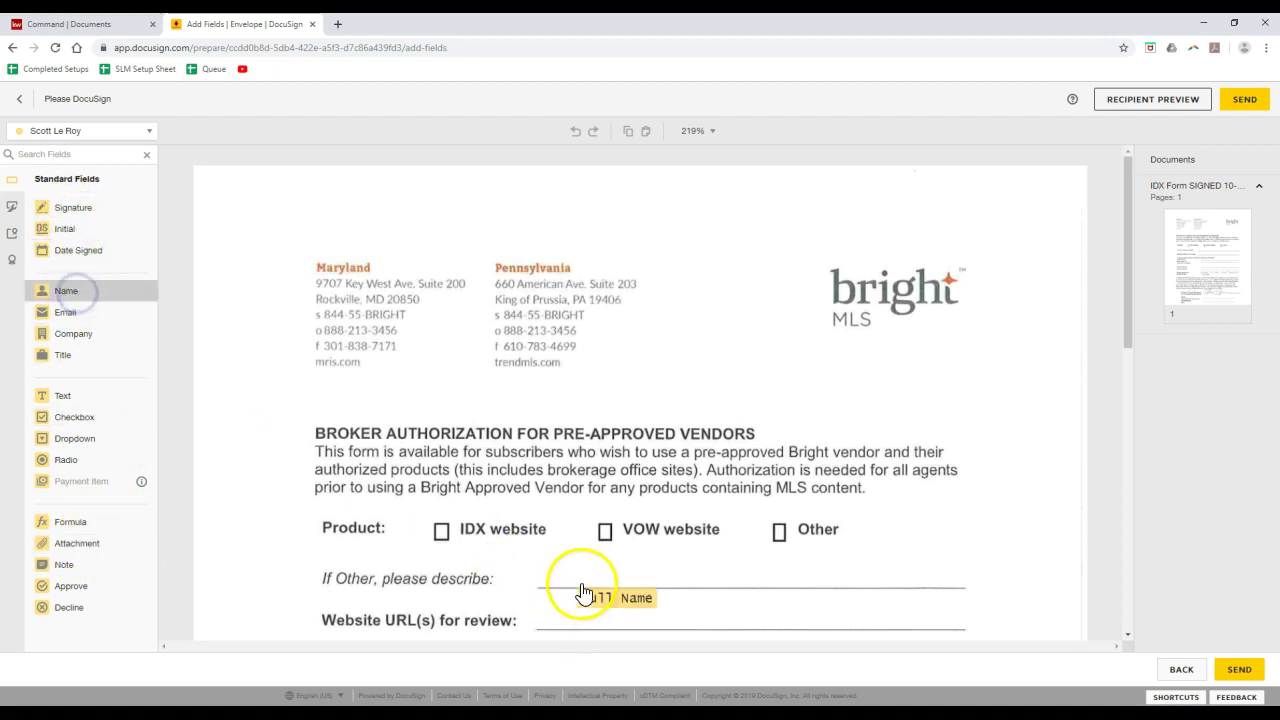
{"action": "left_click", "coordinate": [541, 572]}
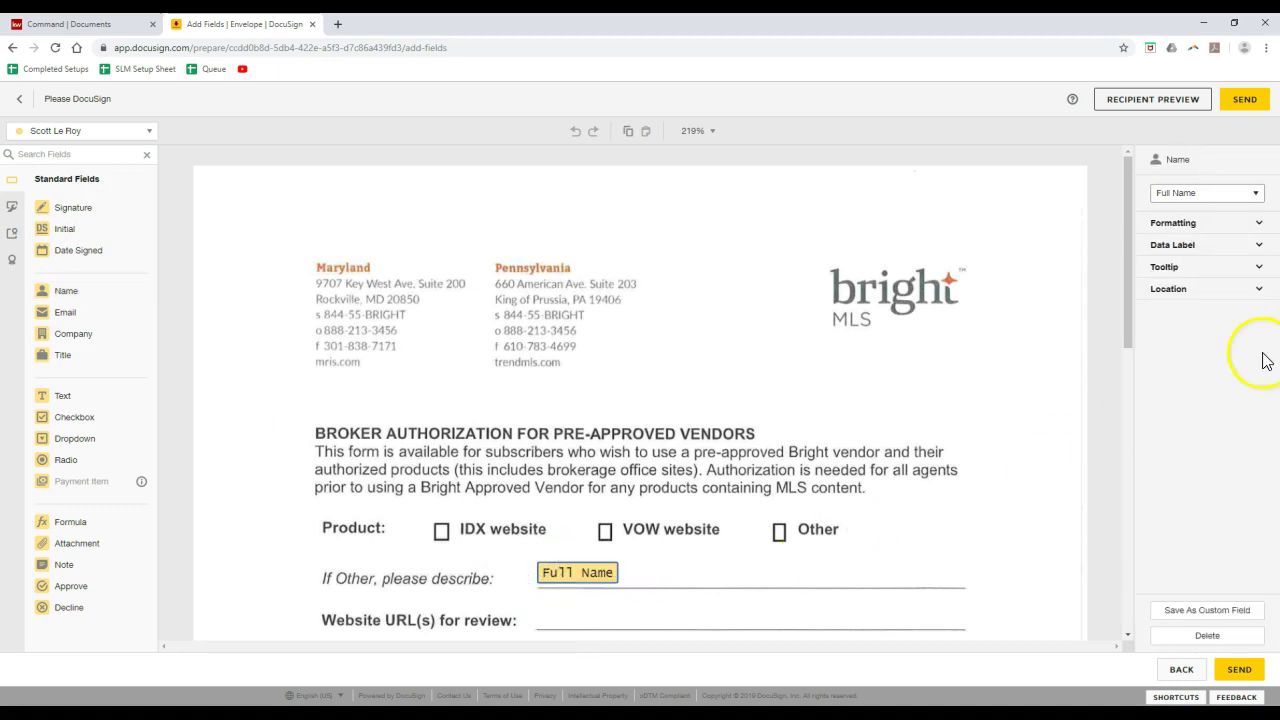
{"action": "left_click", "coordinate": [1253, 194]}
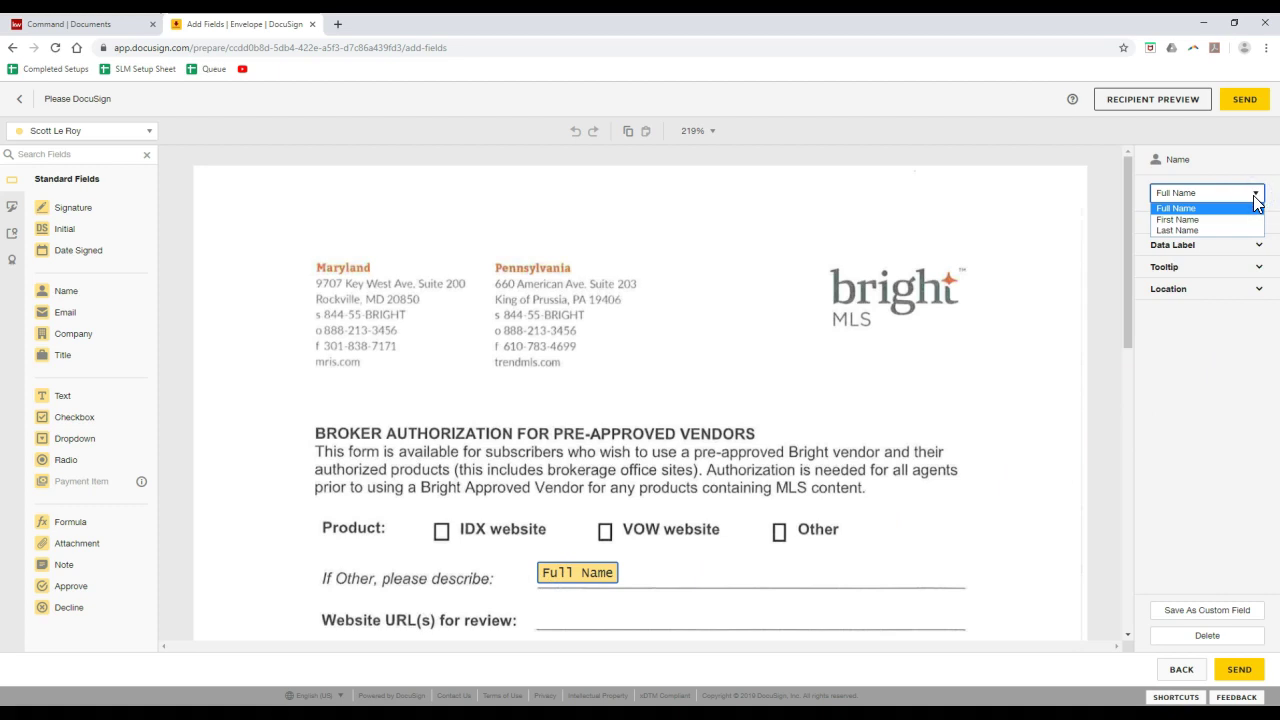
{"action": "left_click", "coordinate": [1253, 195]}
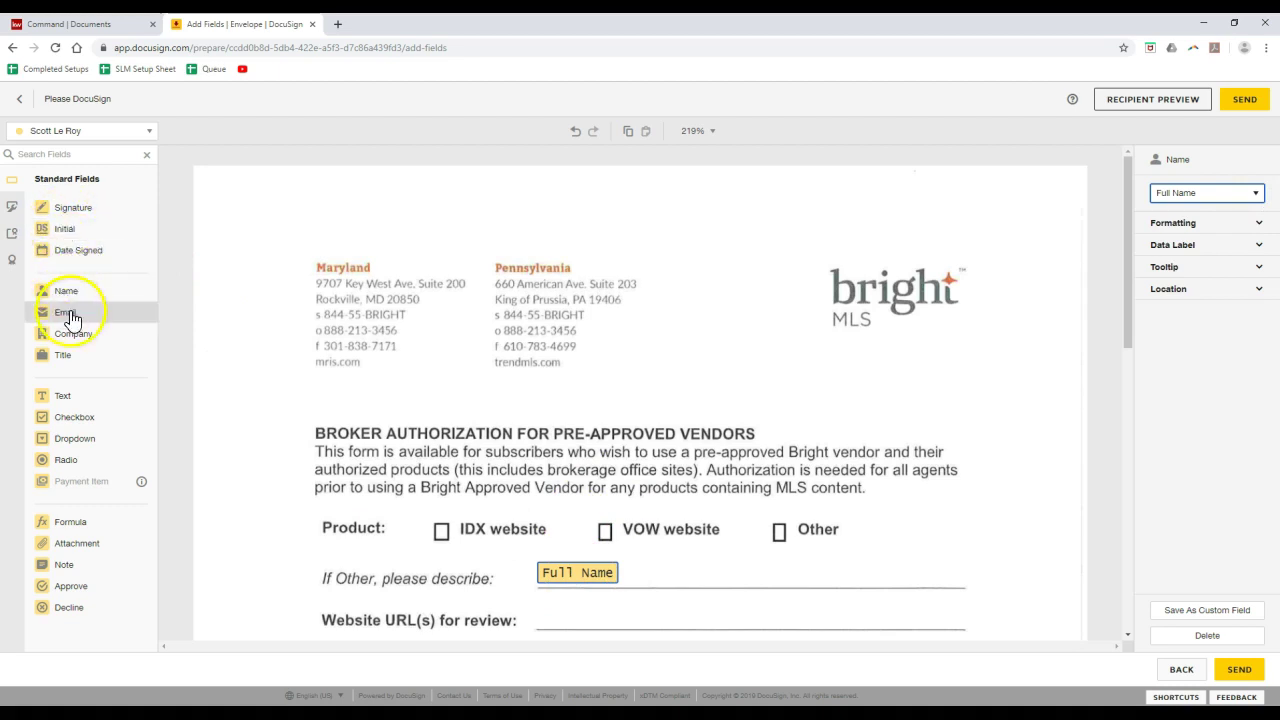
- Place a Text field on the Website URL(s) line and stretch it across the line
{"action": "left_click", "coordinate": [77, 396]}
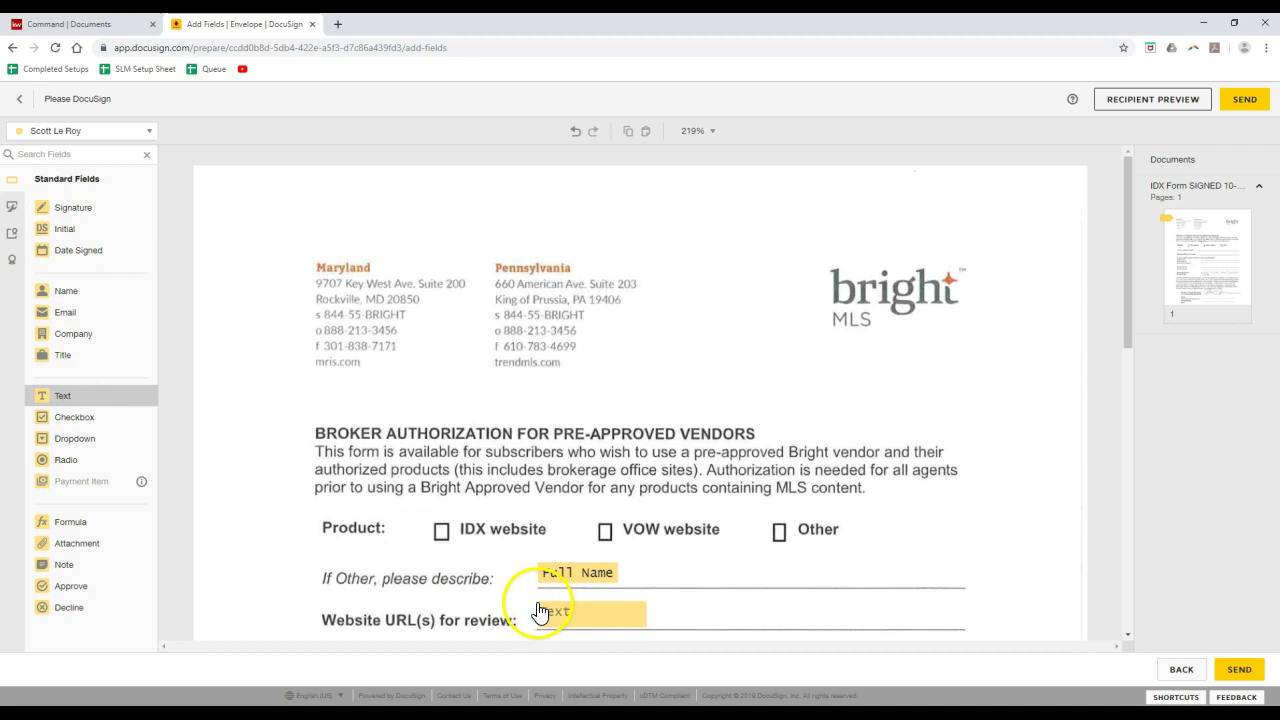
{"action": "left_click", "coordinate": [538, 606]}
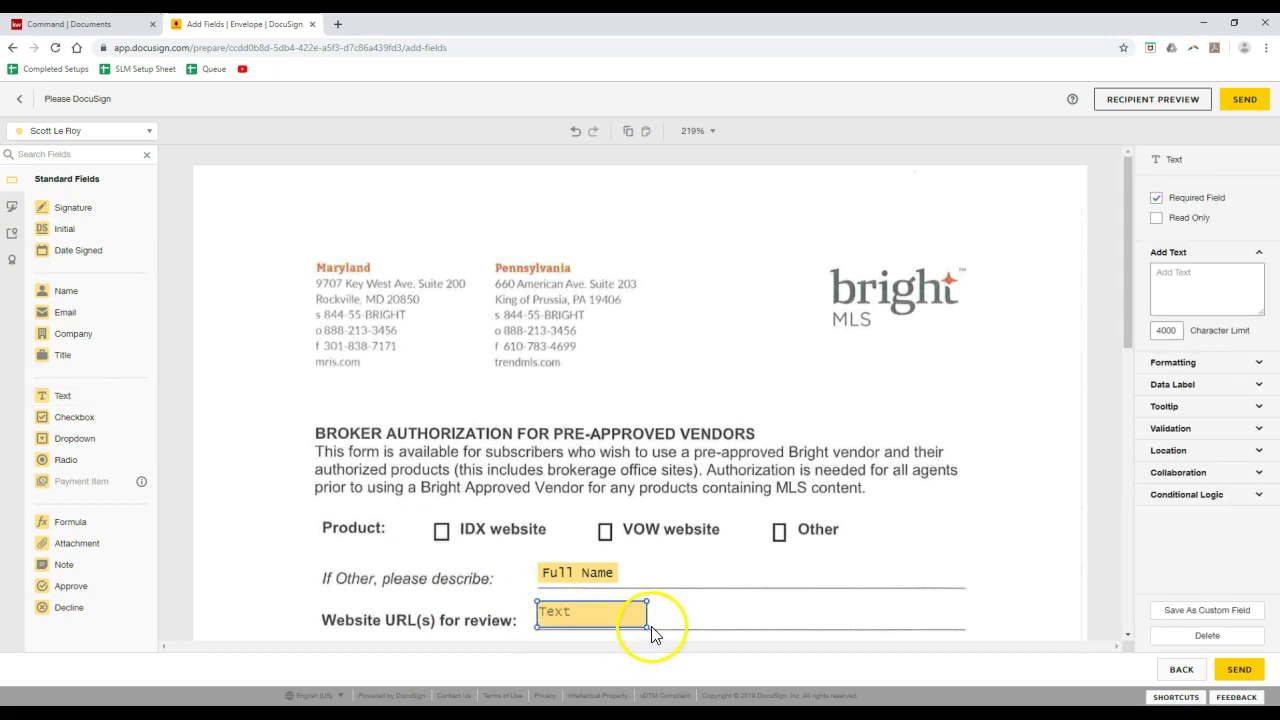
{"action": "left_click_drag", "start_coordinate": [646, 624], "coordinate": [963, 628]}
{"action": "left_click", "coordinate": [609, 578]}
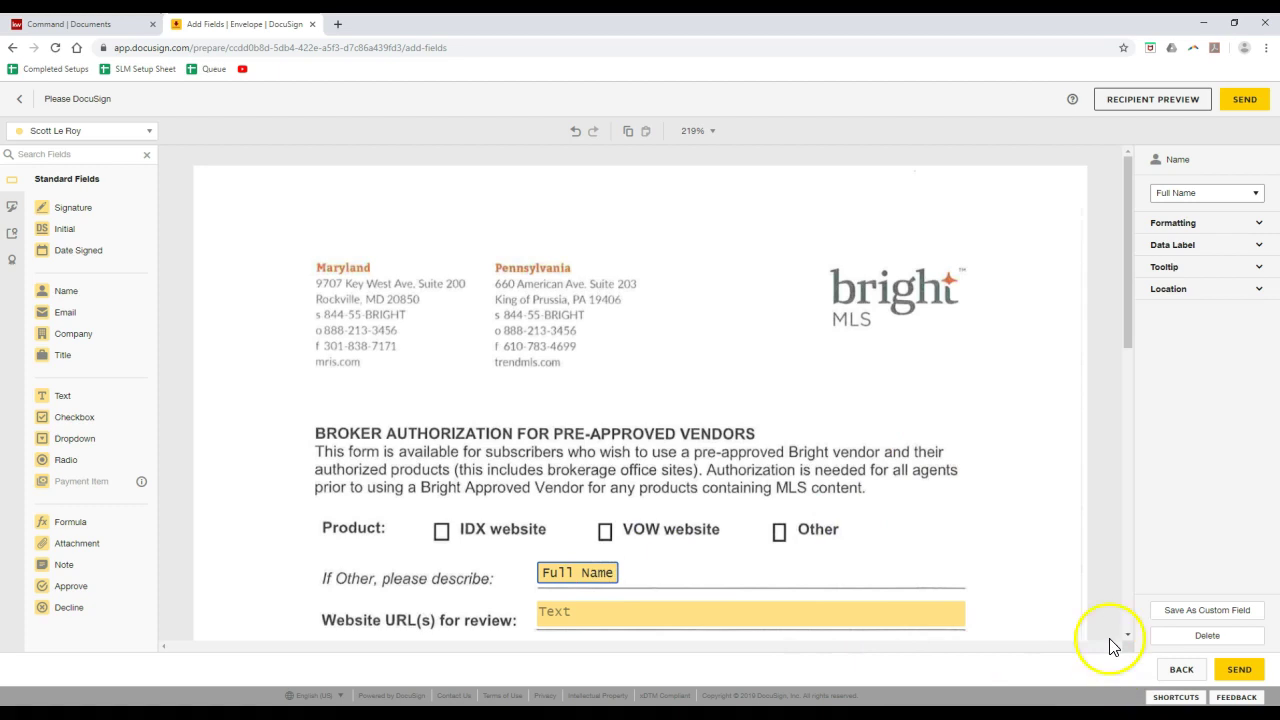
- Open Recipient Preview and check the required Website URL text field
{"action": "left_click", "coordinate": [1146, 106]}
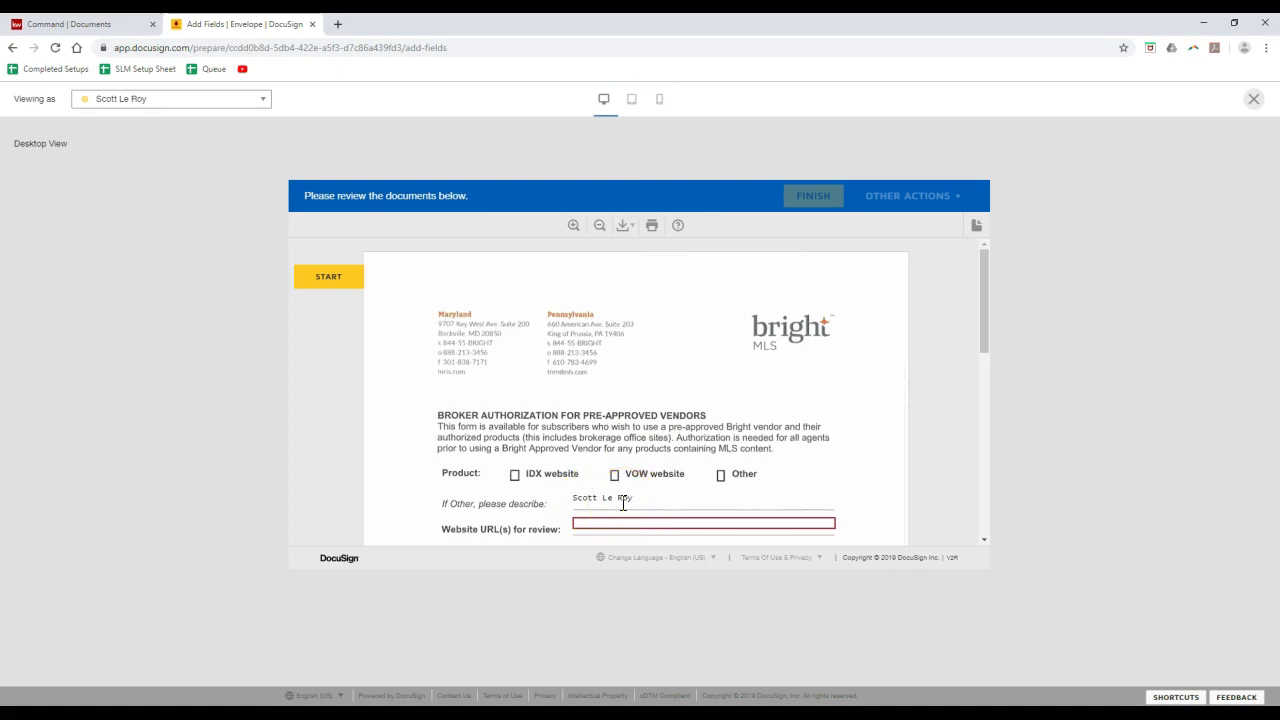
{"action": "left_click", "coordinate": [602, 522]}
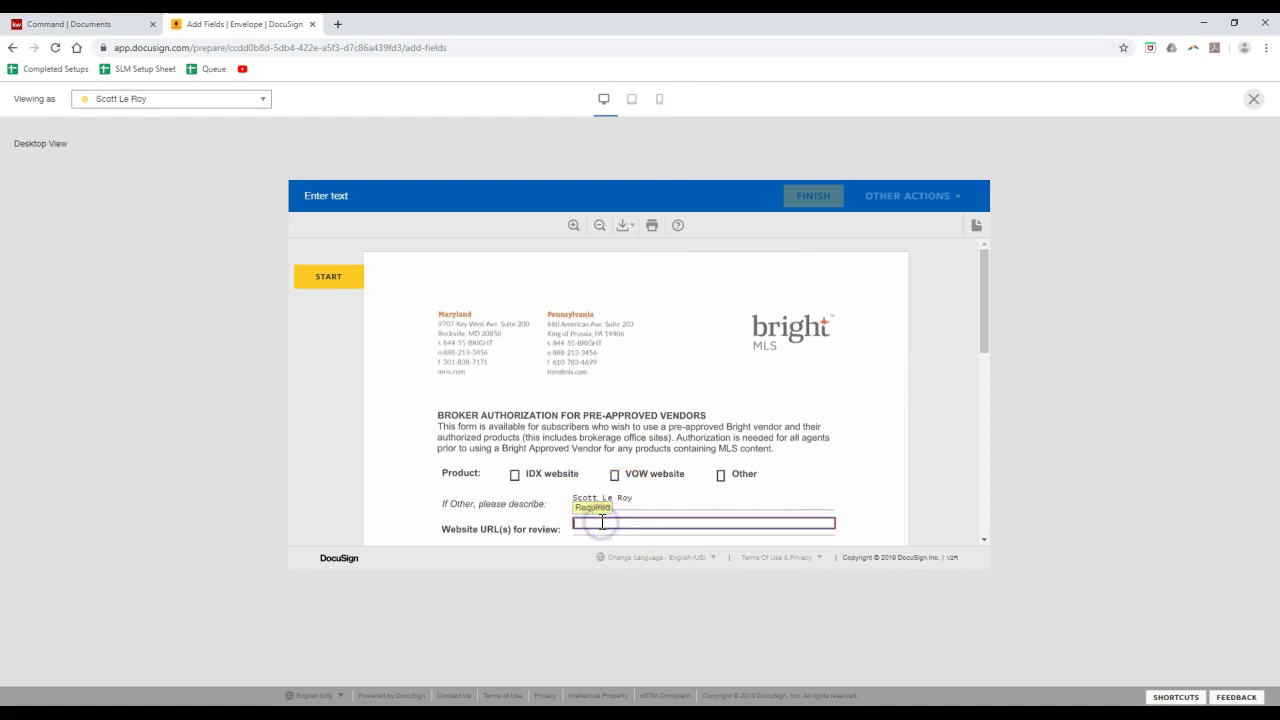
{"action": "left_click", "coordinate": [1252, 99]}
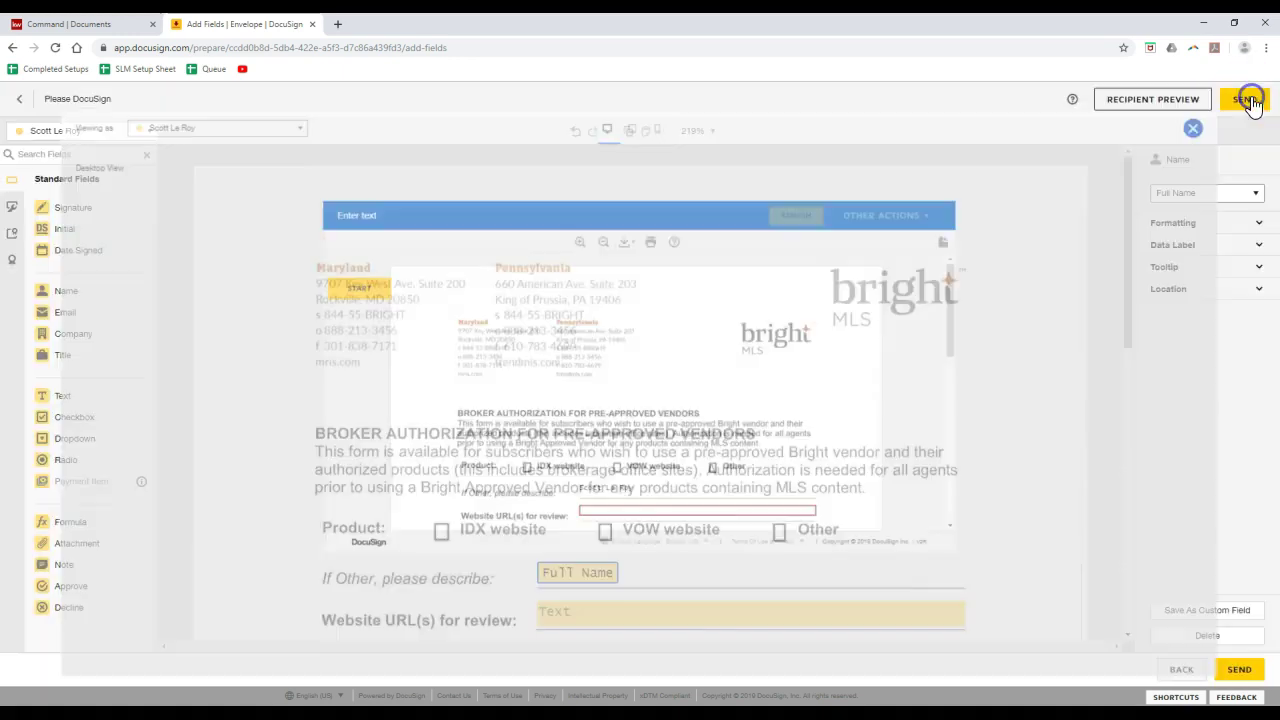
{"action": "left_click", "coordinate": [1249, 104]}
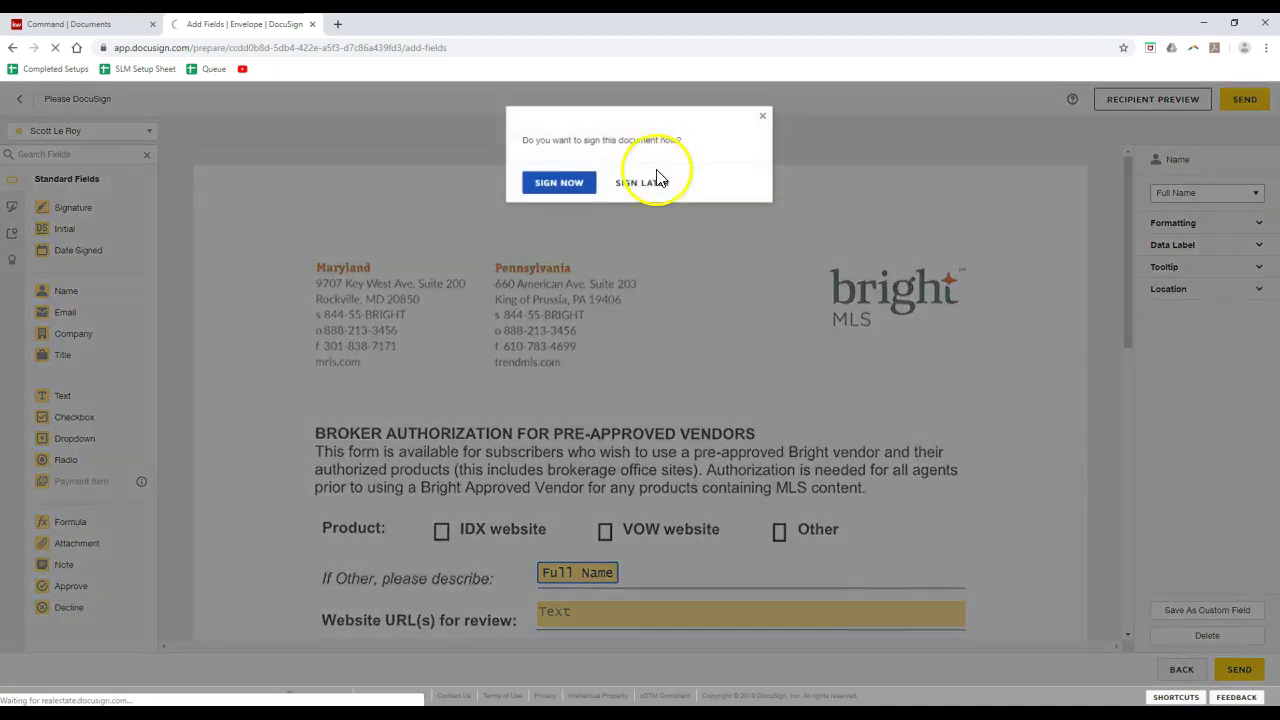
{"action": "left_click", "coordinate": [630, 178]}
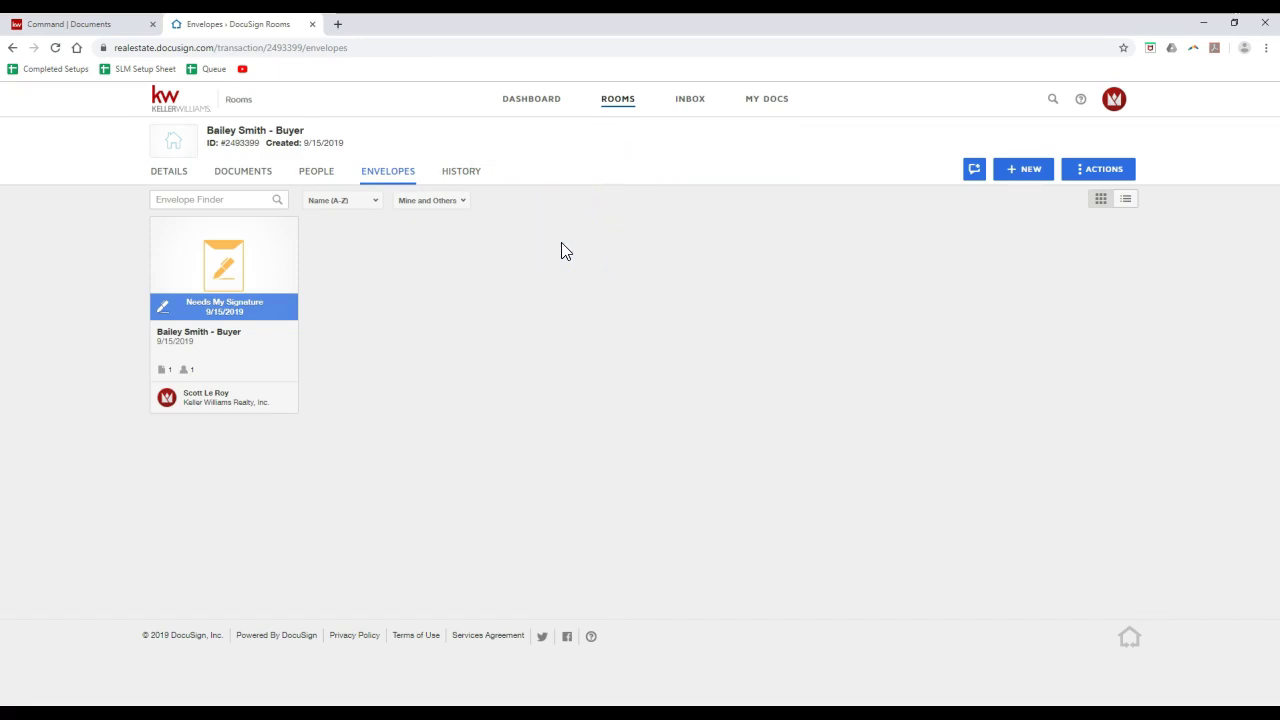
- Switch to the Gmail inbox showing the received Please DocuSign email
{"action": "key", "text": "alt+Tab"}
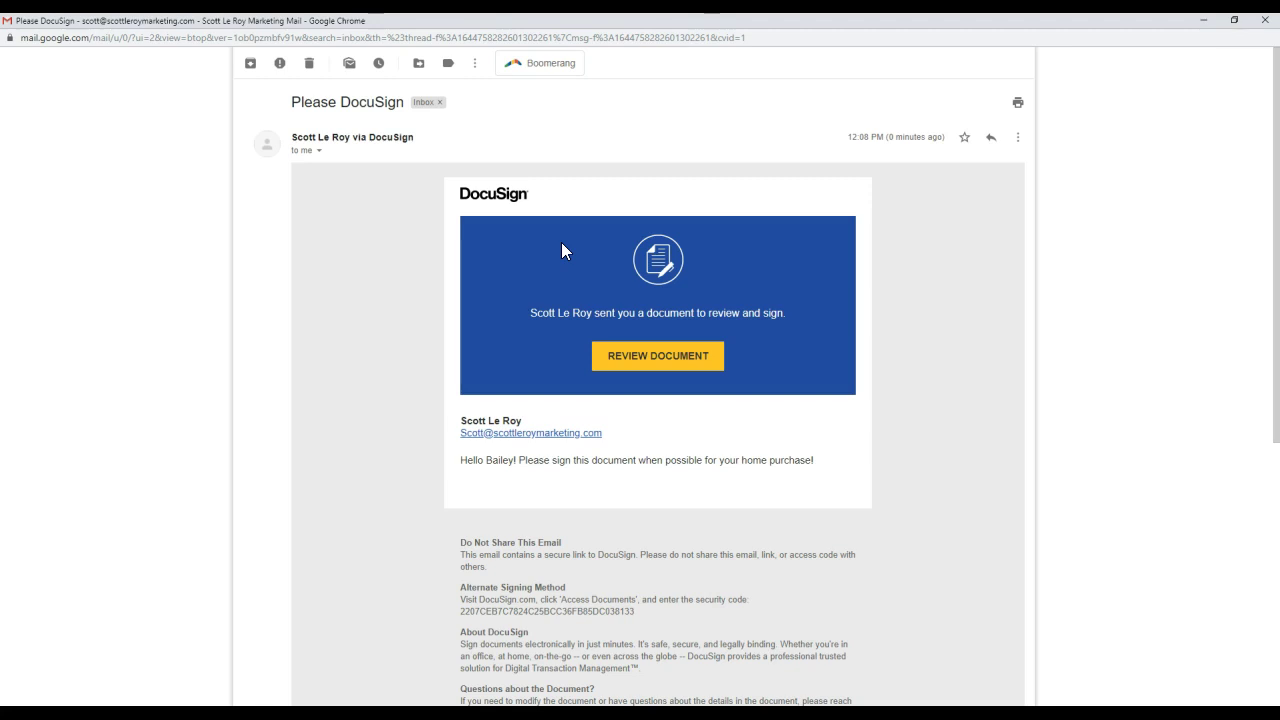